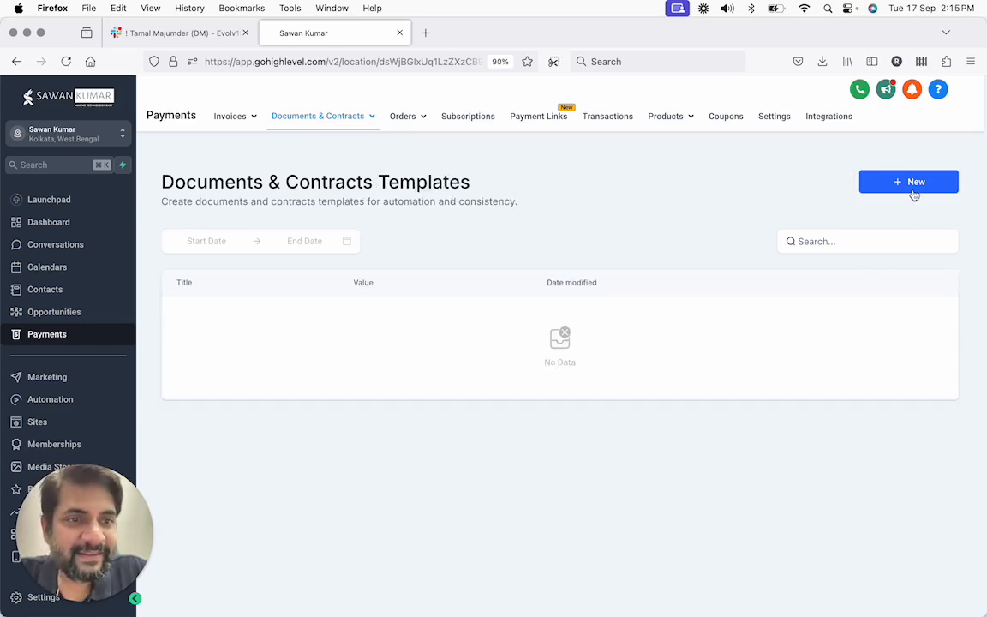
- Show the options for creating a new Documents & Contracts template
{"action": "left_click", "coordinate": [915, 194]}
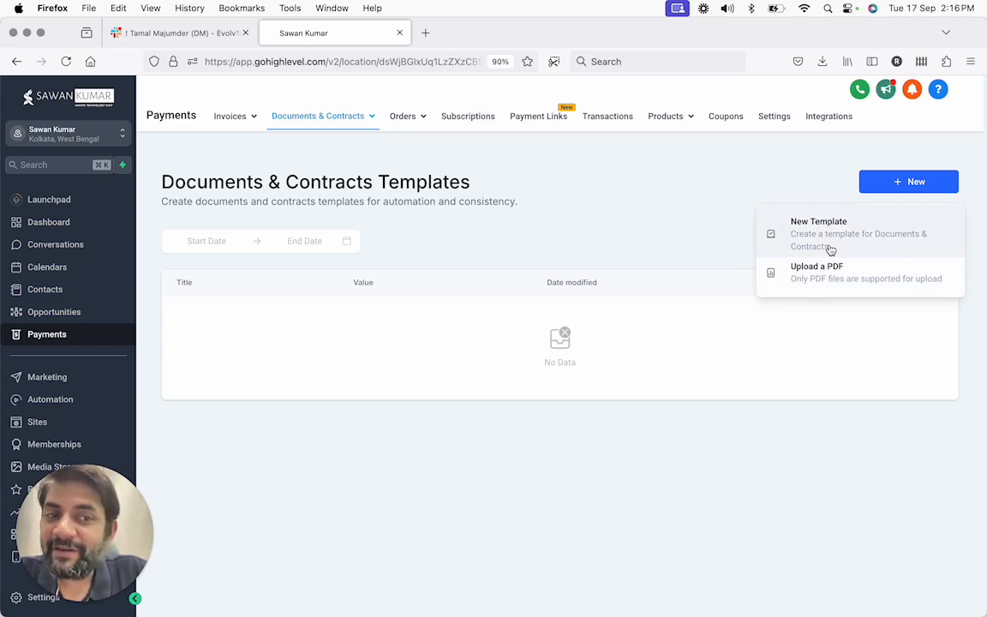
{"action": "left_click", "coordinate": [426, 33]}
{"action": "type", "text": "sample "}
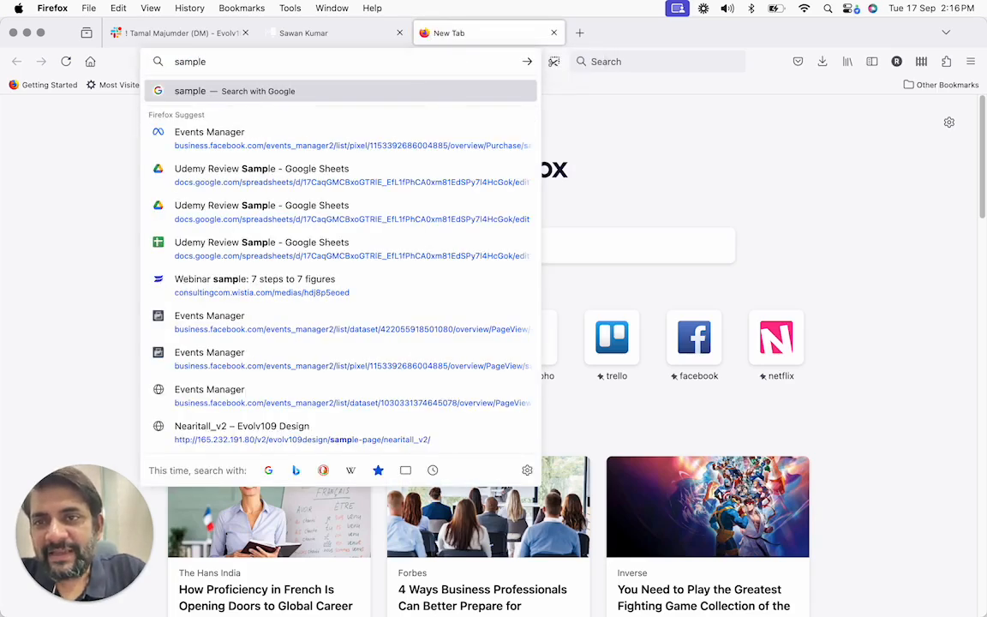
{"action": "type", "text": "contract docum"}
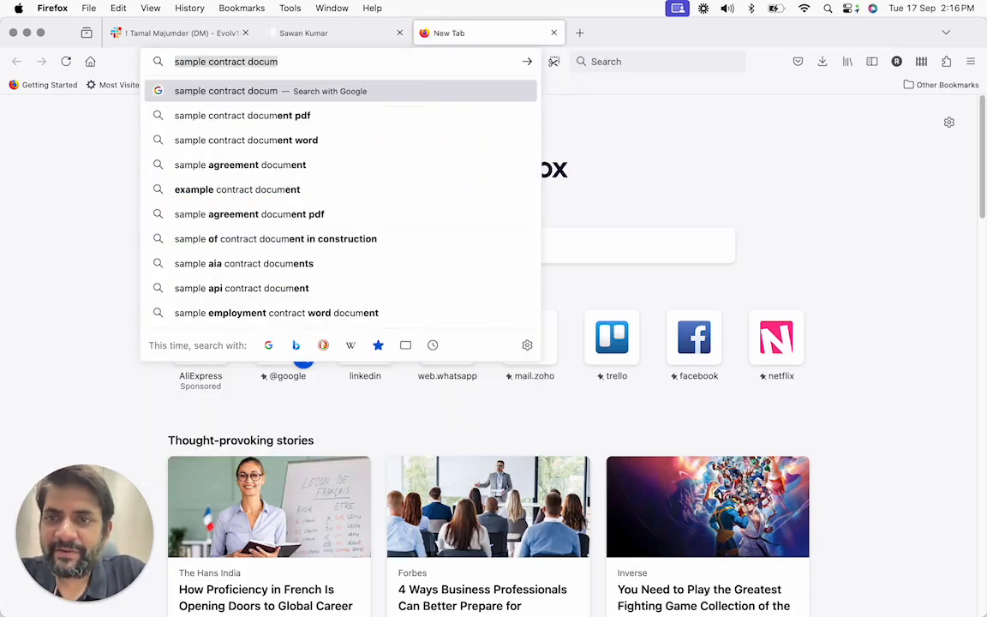
- Switch to Chrome and open the Canva website in a new tab
{"action": "key", "text": "super+Tab"}
{"action": "key", "text": "Escape"}
{"action": "key", "text": "super+t"}
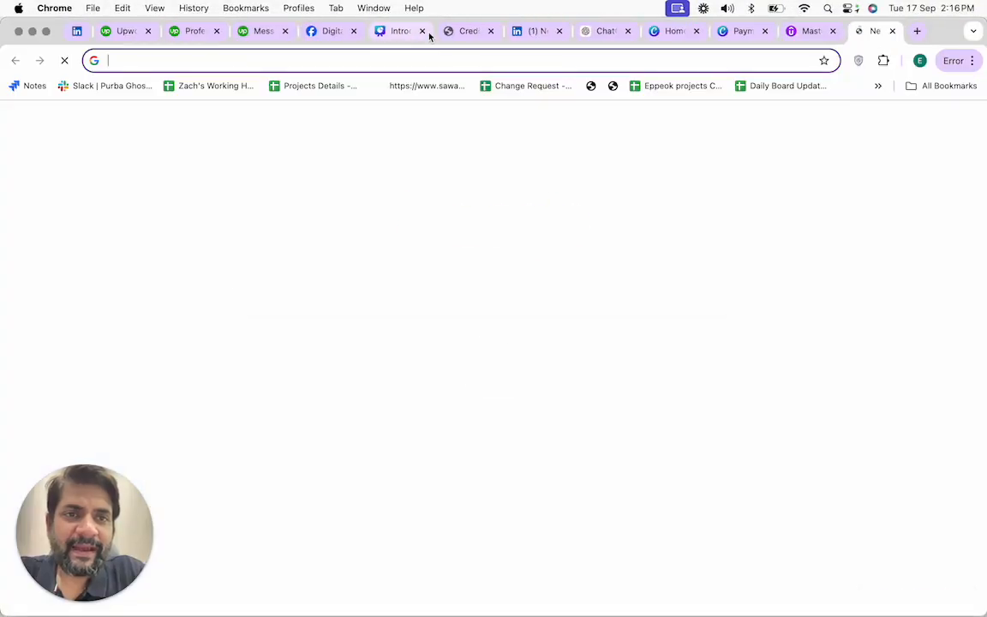
{"action": "type", "text": "canva"}
{"action": "key", "text": "Return"}
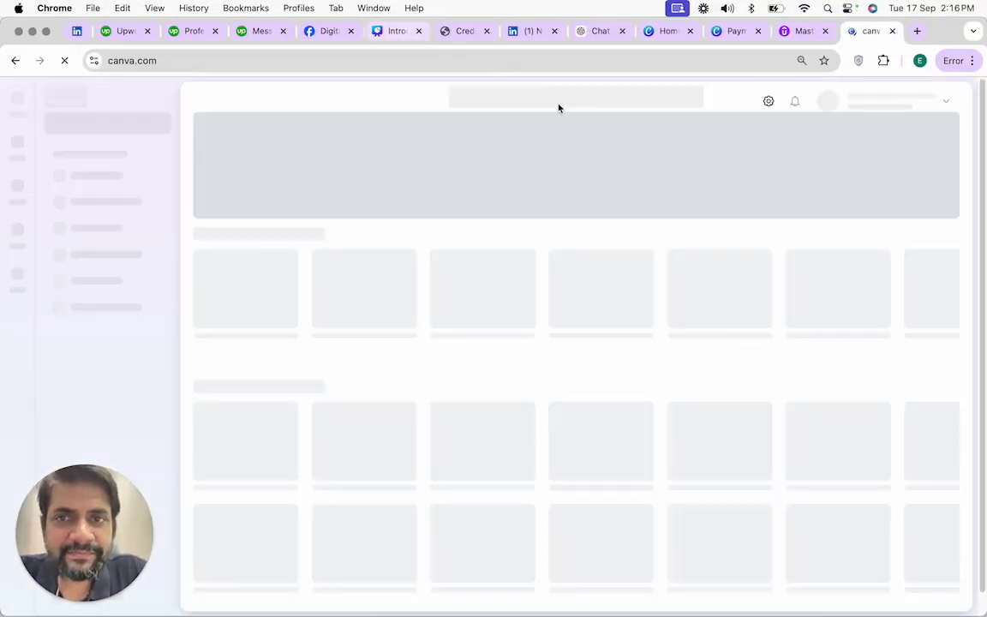
- Search Canva for "contract" and start customizing the Minimalist Business Letterhead template by Salford & Co. design
{"action": "left_click", "coordinate": [558, 102]}
{"action": "type", "text": "contract"}
{"action": "key", "text": "Return"}
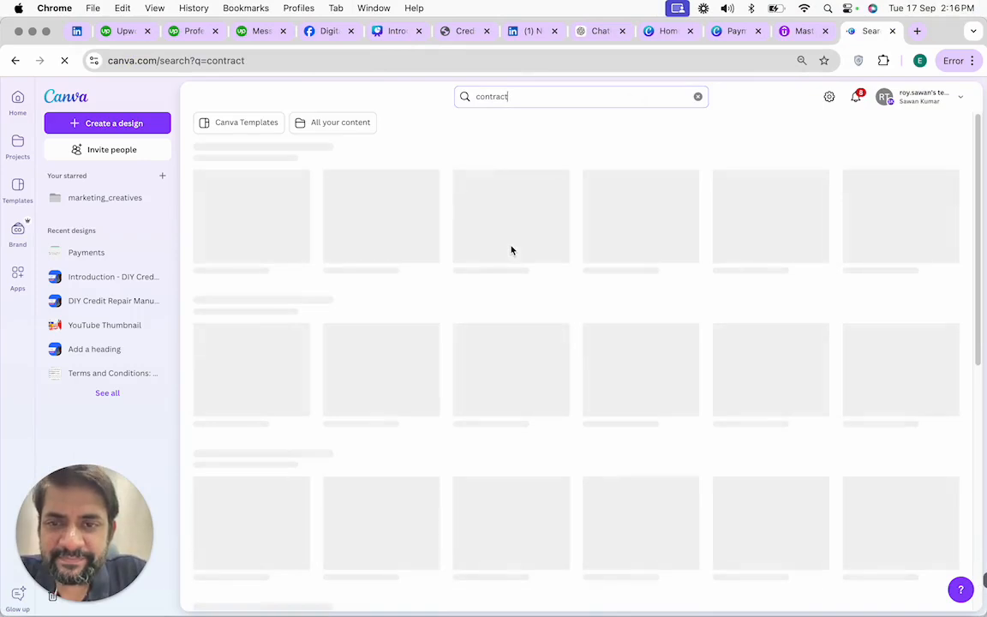
{"action": "scroll", "coordinate": [511, 249], "scroll_direction": "down", "scroll_amount": 3}
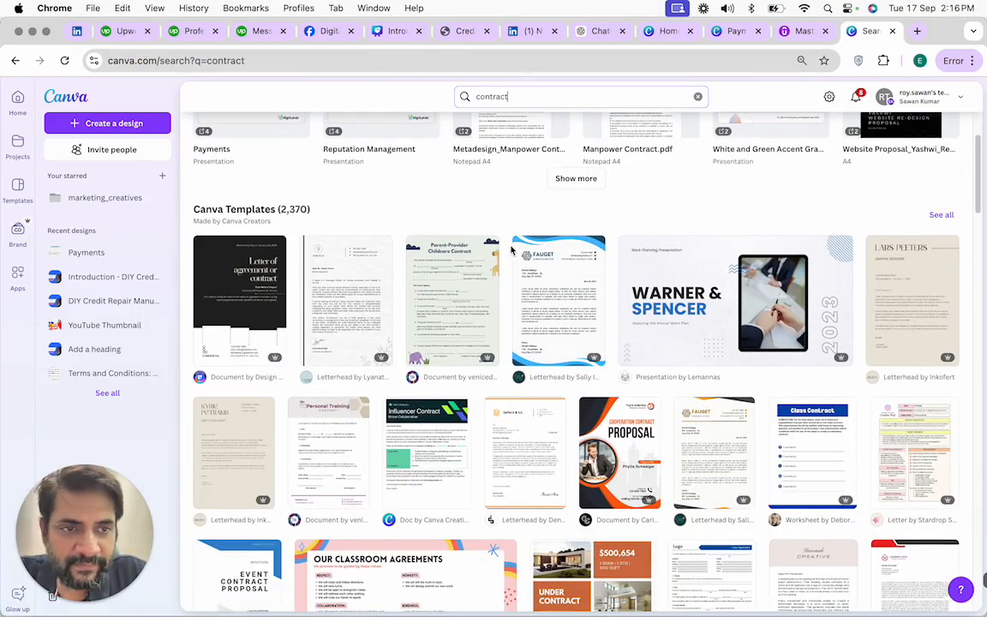
{"action": "scroll", "coordinate": [511, 249], "scroll_direction": "down", "scroll_amount": 3}
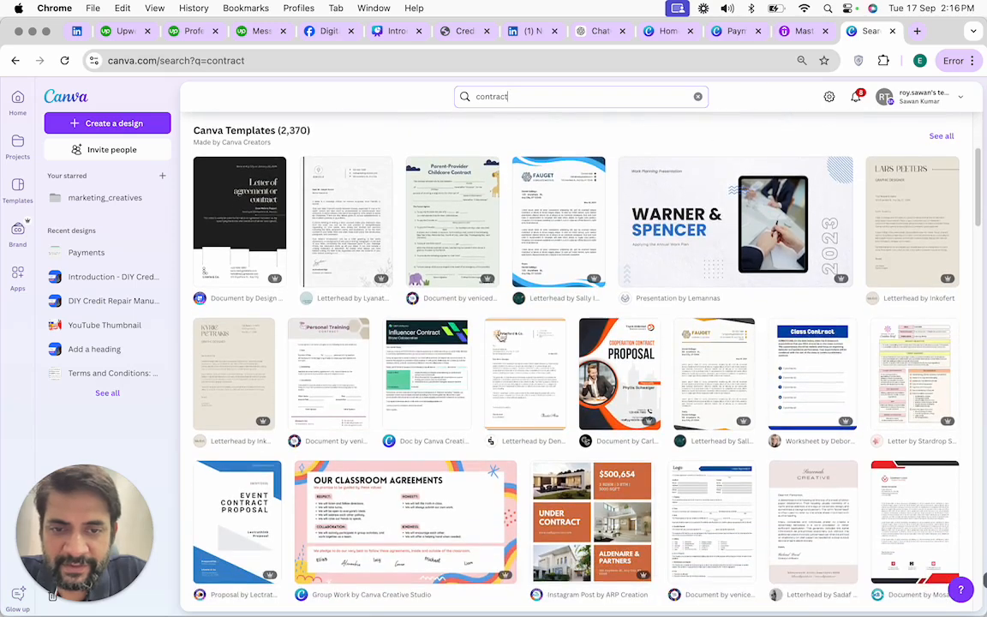
{"action": "left_click", "coordinate": [502, 368]}
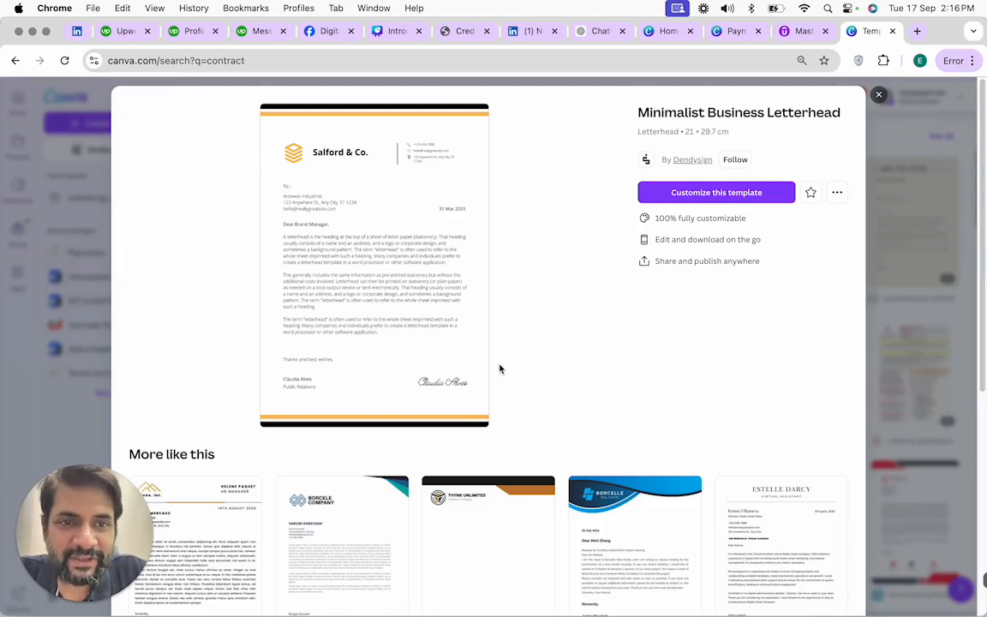
{"action": "left_click", "coordinate": [660, 193]}
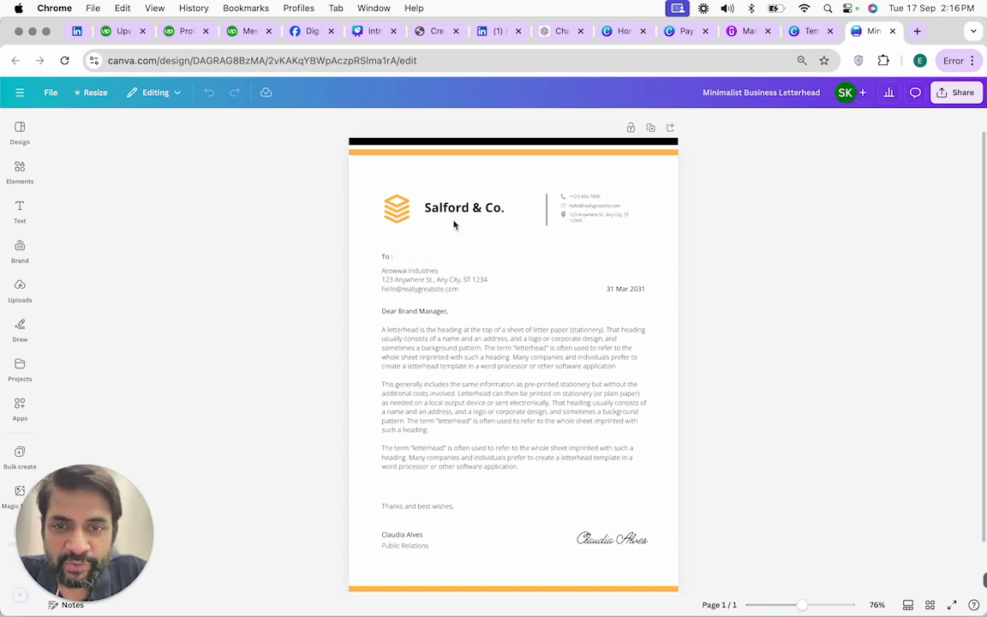
- Delete the recipient's address block below "To :" together with the date from the letterhead
{"action": "left_click", "coordinate": [506, 208]}
{"action": "left_click", "coordinate": [591, 214]}
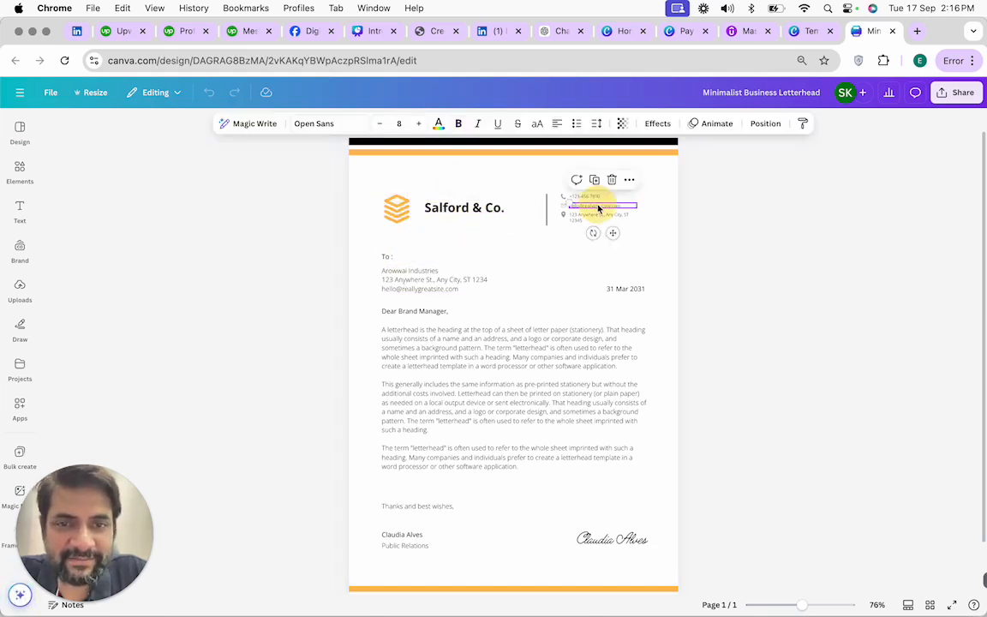
{"action": "left_click", "coordinate": [434, 289]}
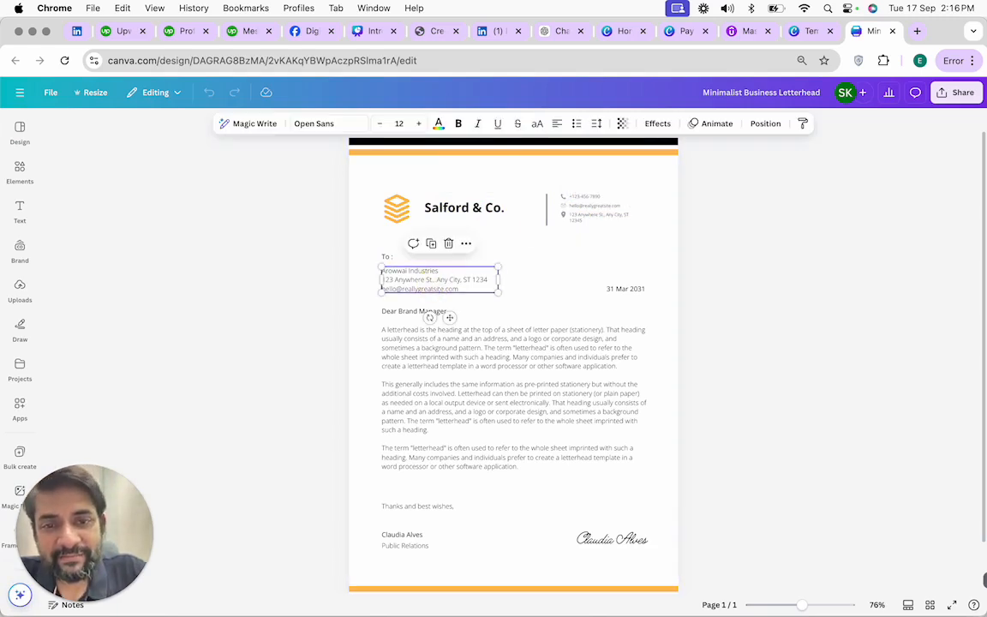
{"action": "key", "text": "Delete"}
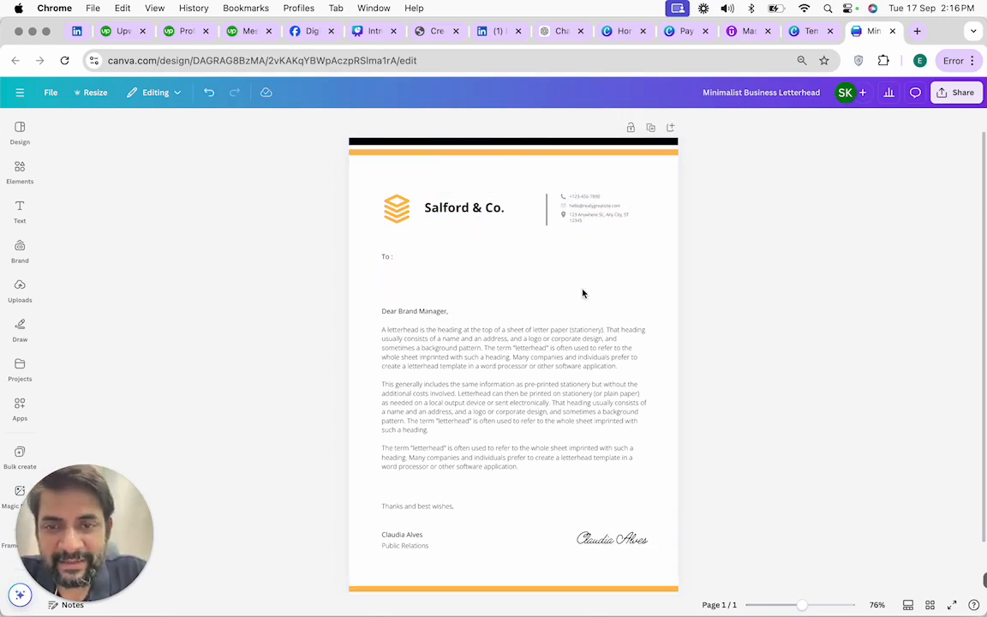
- Delete the handwritten signature, the signatory's name and the "Public Relations" title below the closing line
{"action": "left_click", "coordinate": [476, 311]}
{"action": "left_click", "coordinate": [441, 352]}
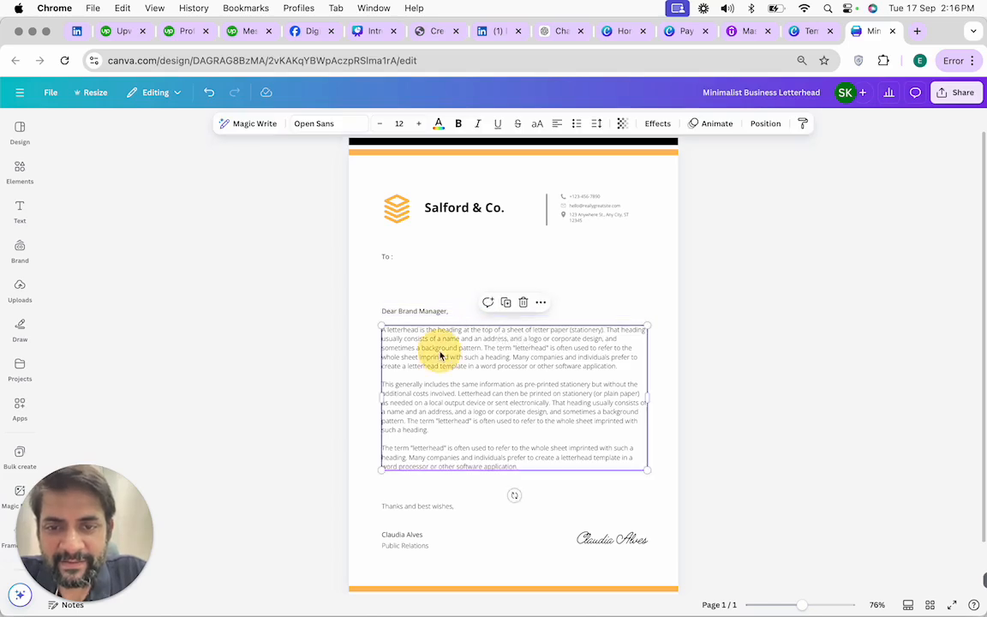
{"action": "left_click", "coordinate": [363, 374]}
{"action": "scroll", "coordinate": [363, 378], "scroll_direction": "down", "scroll_amount": 1}
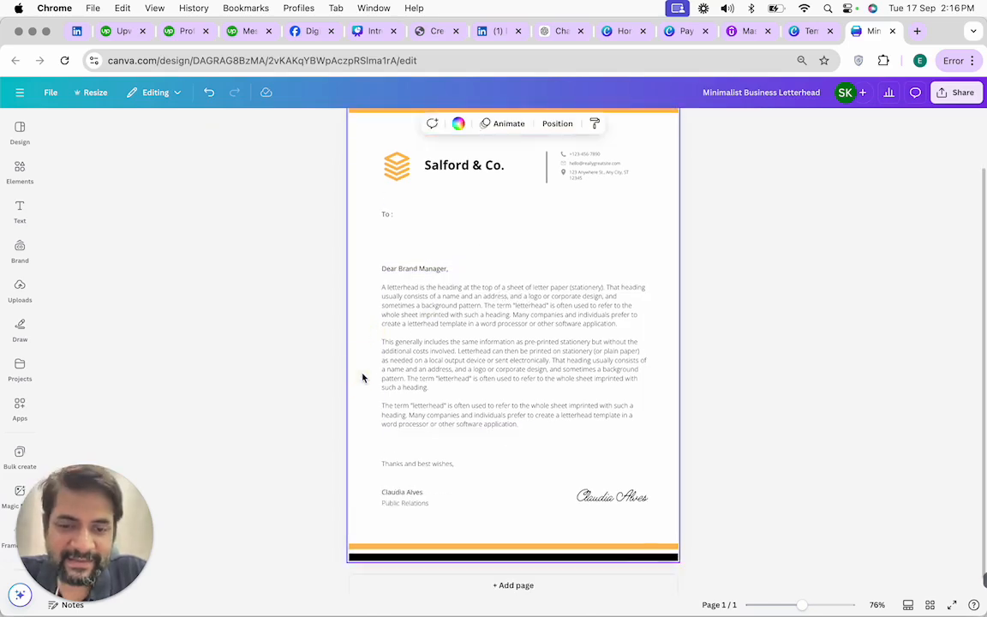
{"action": "left_click", "coordinate": [624, 501]}
{"action": "key", "text": "Delete"}
{"action": "left_click", "coordinate": [433, 494]}
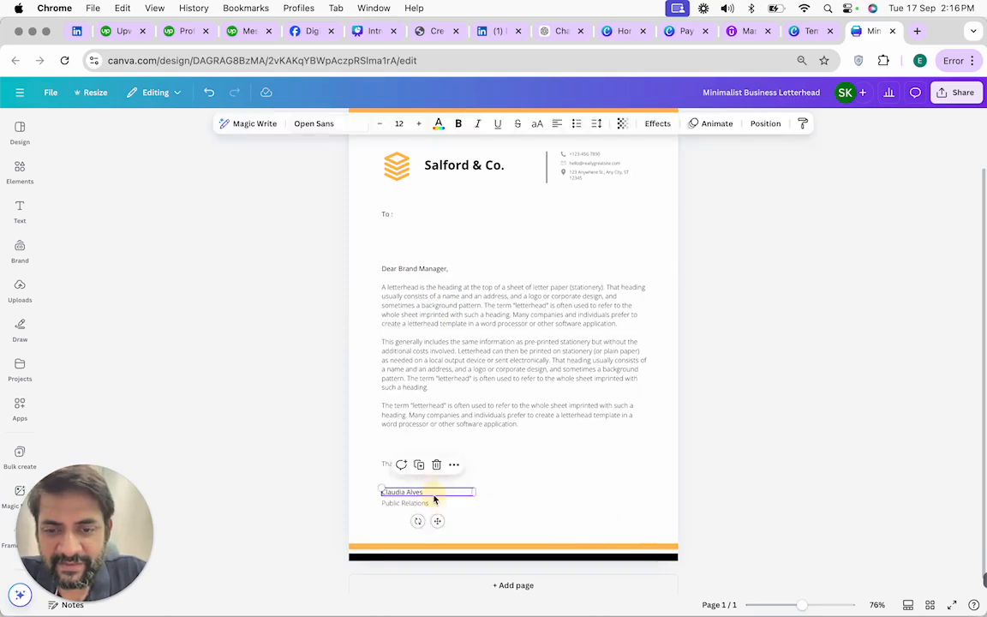
{"action": "key", "text": "Delete"}
{"action": "left_click", "coordinate": [423, 503]}
{"action": "key", "text": "Delete"}
- Delete the phone, e-mail and address texts and their three icons from the letterhead's header
{"action": "left_click", "coordinate": [464, 392]}
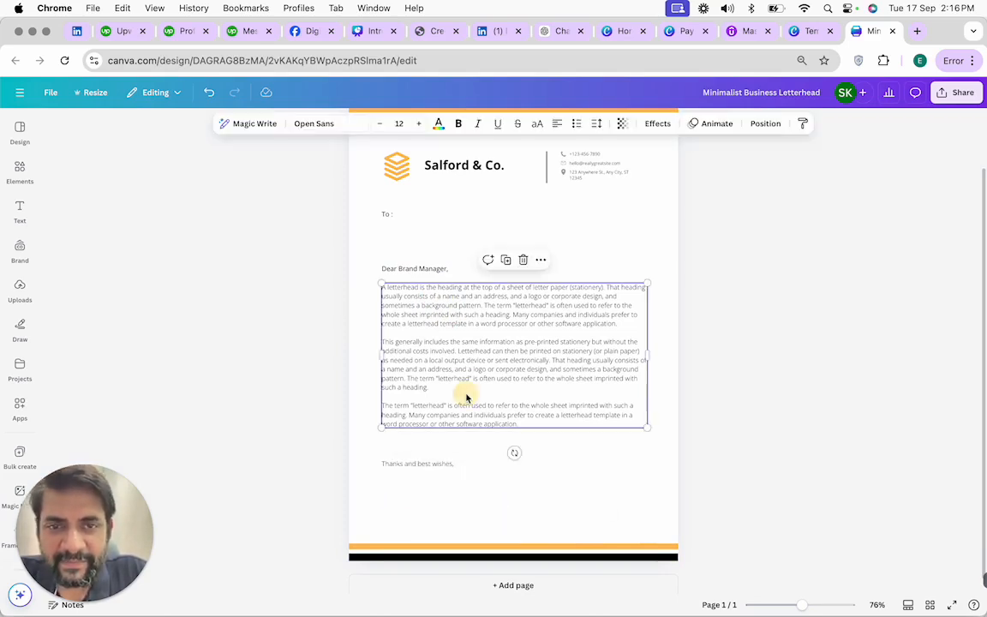
{"action": "left_click", "coordinate": [557, 213]}
{"action": "scroll", "coordinate": [557, 213], "scroll_direction": "up", "scroll_amount": 1}
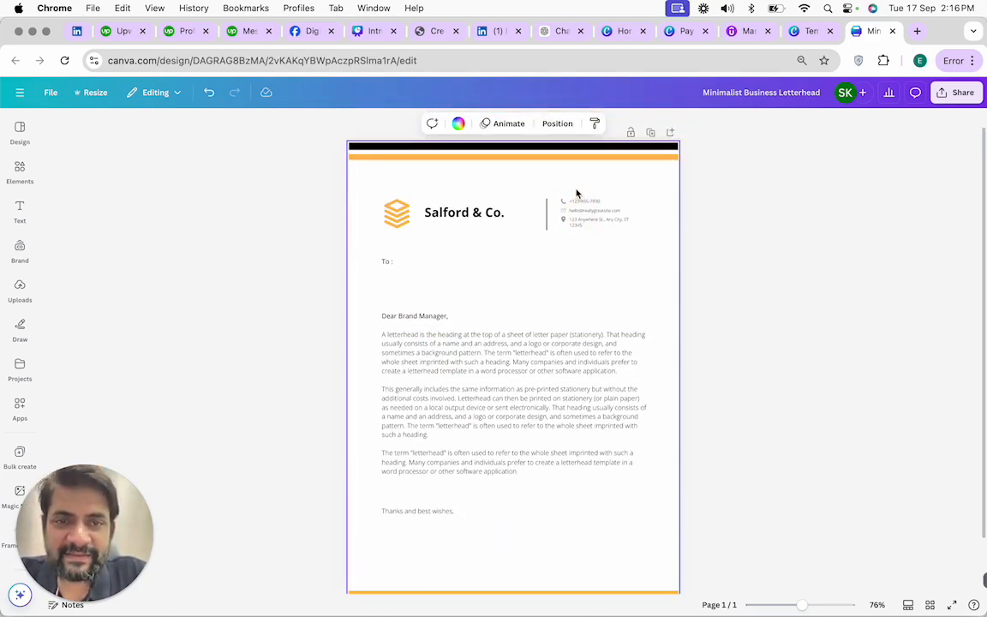
{"action": "left_click", "coordinate": [576, 201]}
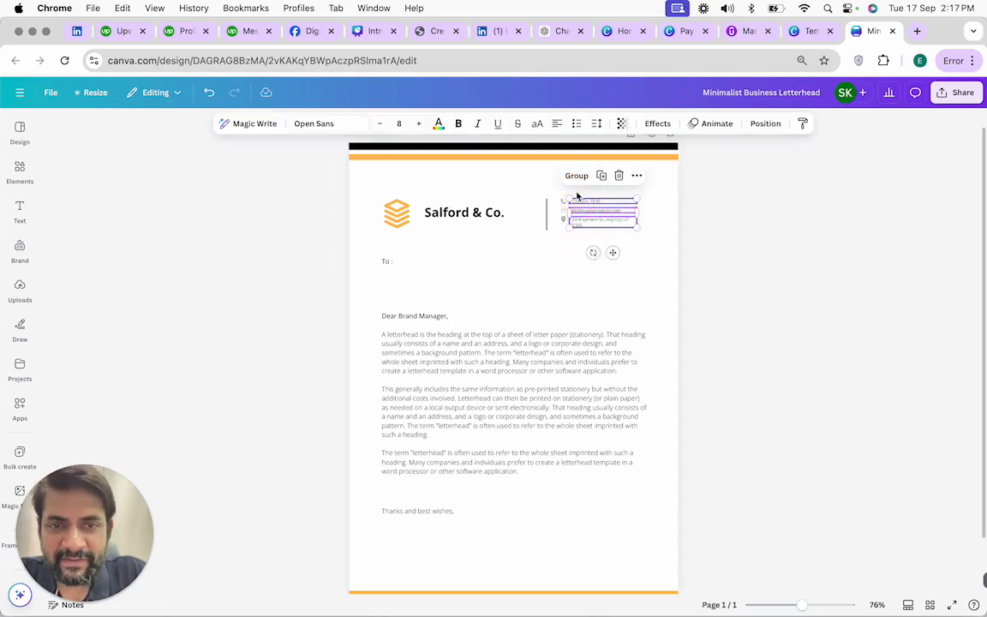
{"action": "key", "text": "Delete"}
{"action": "left_click", "coordinate": [563, 204]}
{"action": "left_click", "coordinate": [563, 215]}
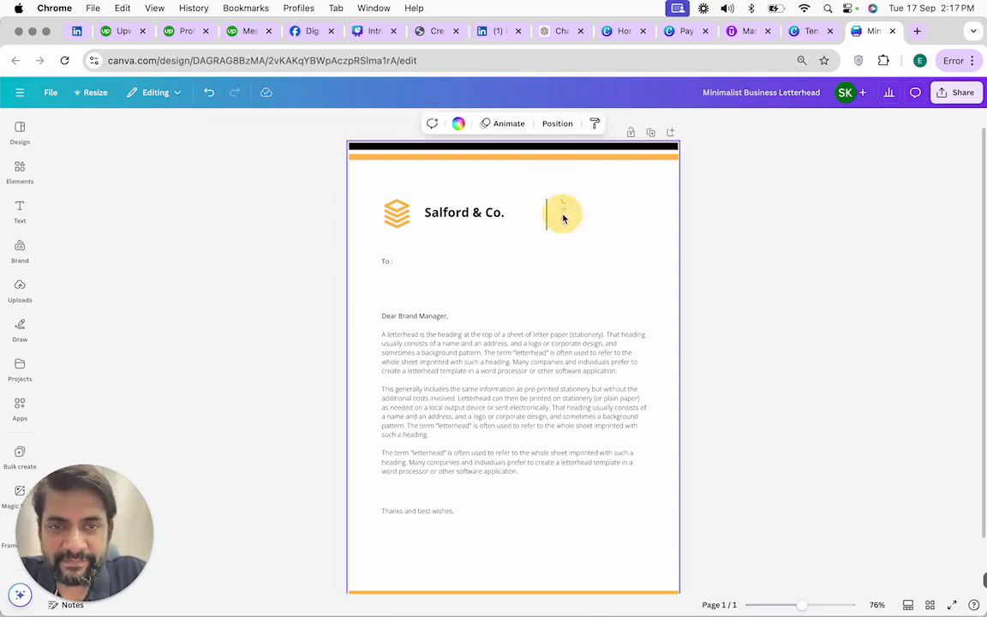
{"action": "left_click", "coordinate": [562, 211]}
{"action": "key", "text": "Delete"}
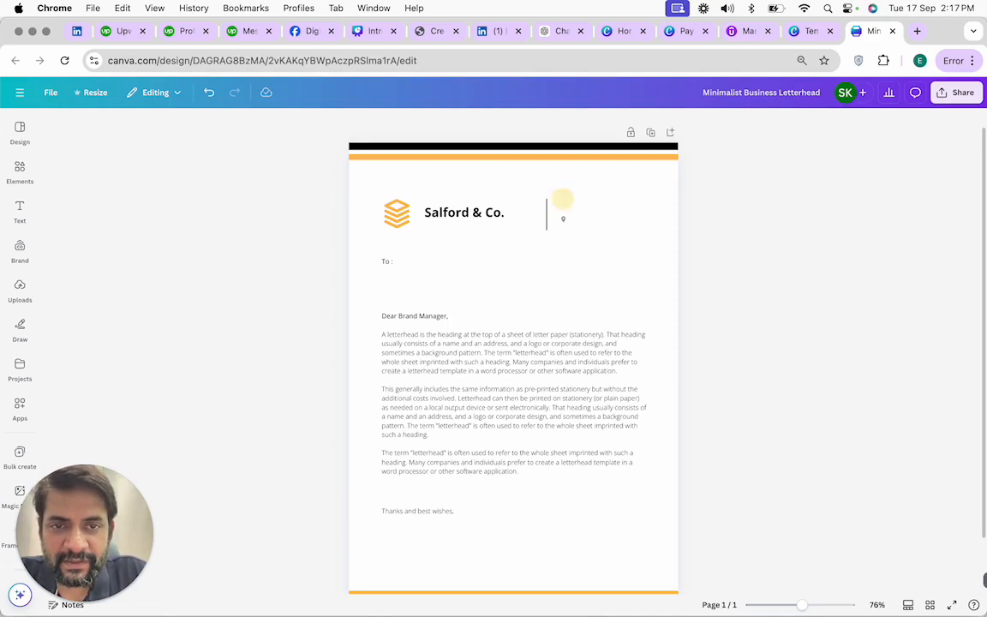
{"action": "left_click", "coordinate": [563, 220]}
{"action": "key", "text": "Delete"}
- Download the edited letterhead design as a PDF Standard file
{"action": "left_click", "coordinate": [532, 264]}
{"action": "left_click", "coordinate": [580, 269]}
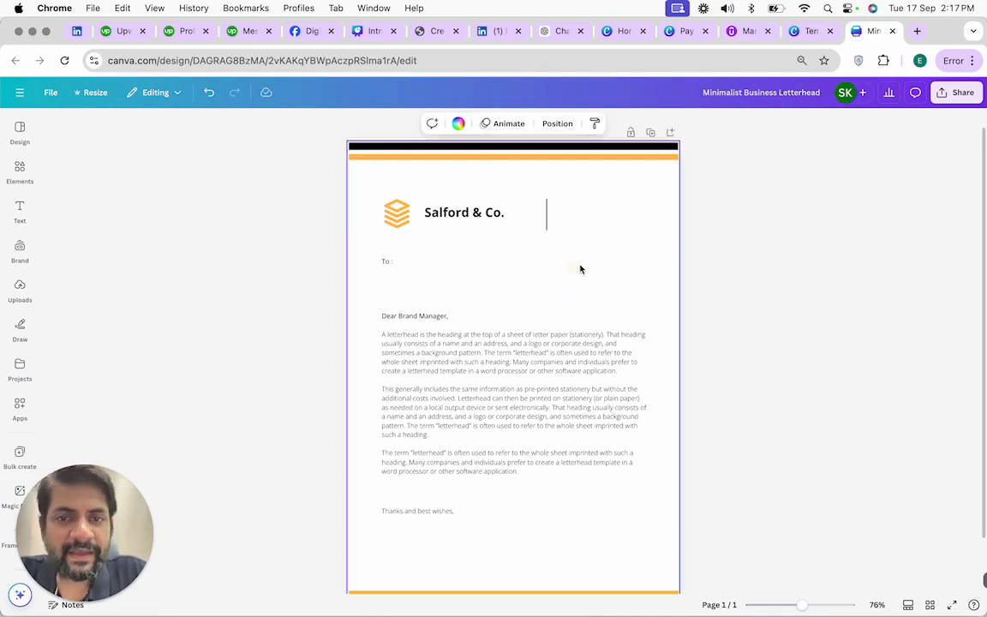
{"action": "left_click", "coordinate": [952, 92]}
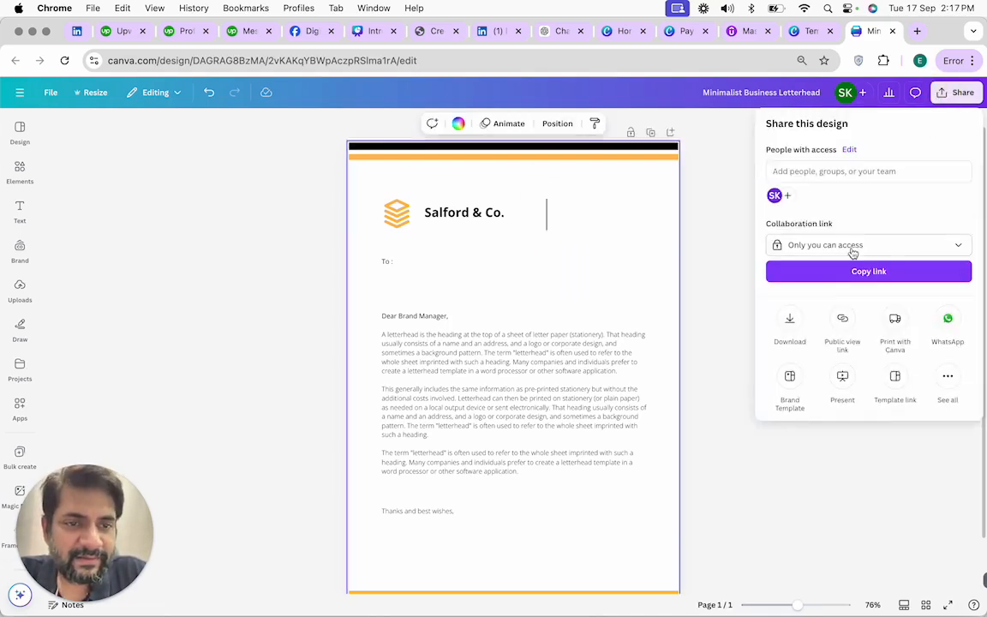
{"action": "left_click", "coordinate": [797, 331]}
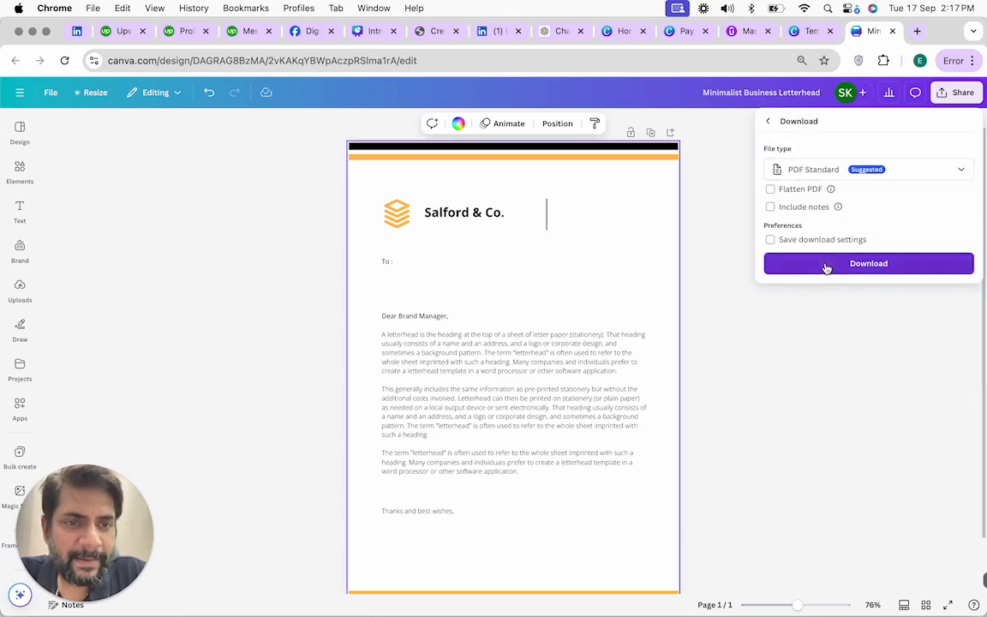
{"action": "left_click", "coordinate": [826, 266]}
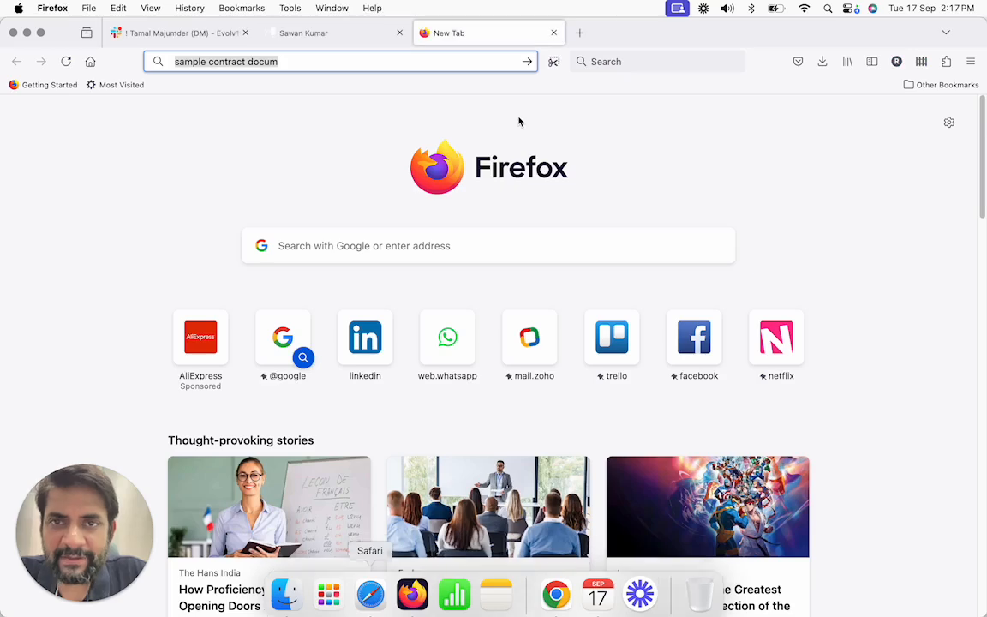
- Return to HighLevel in Firefox, upload Minimalist Business Letterhead.pdf as a new template, and close the Slack tab
{"action": "left_click", "coordinate": [336, 38]}
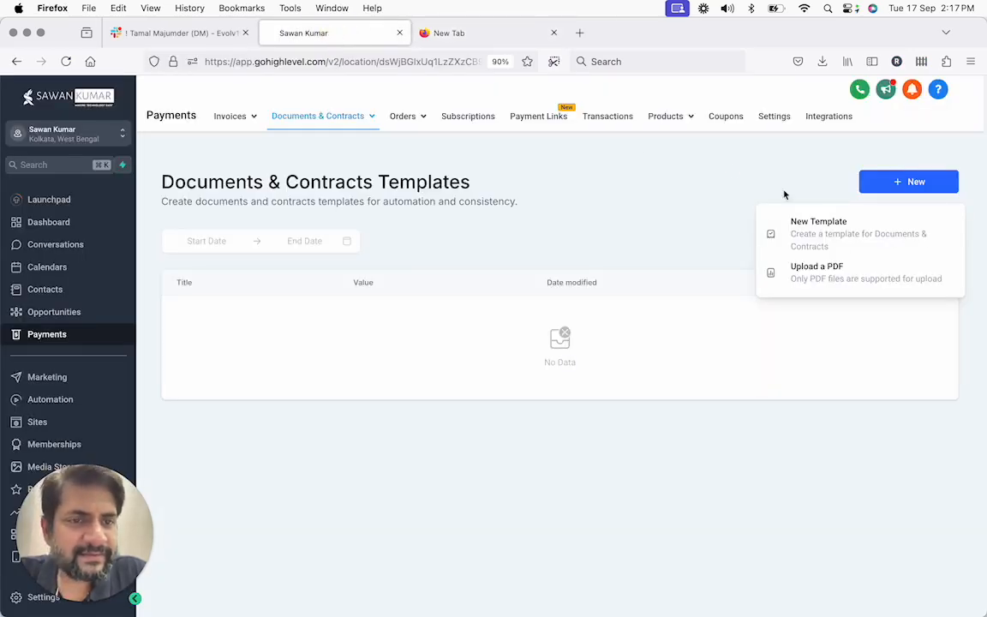
{"action": "left_click", "coordinate": [798, 273]}
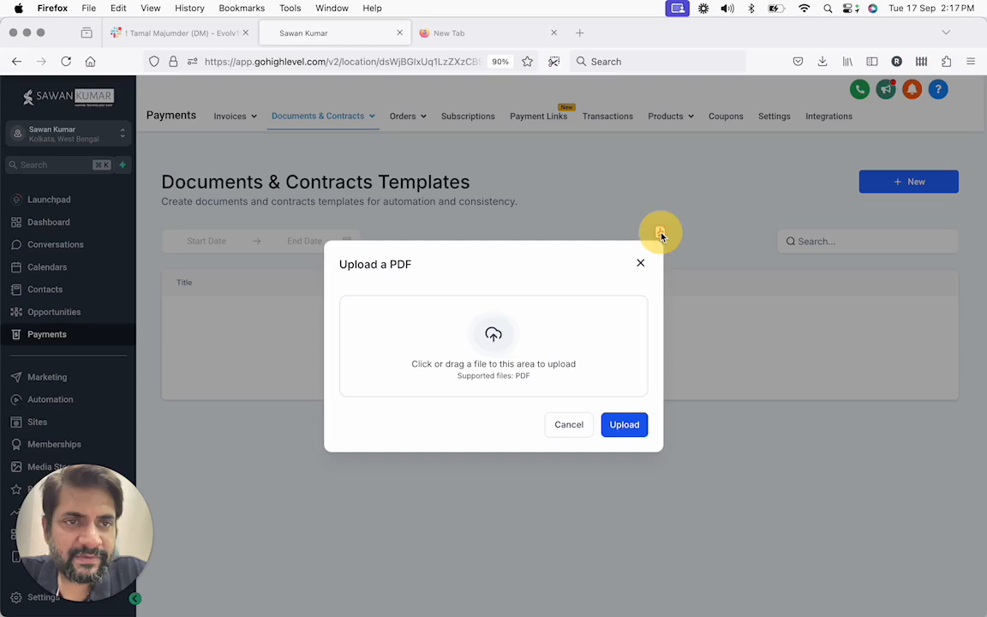
{"action": "left_click_drag", "start_coordinate": [661, 231], "coordinate": [447, 330]}
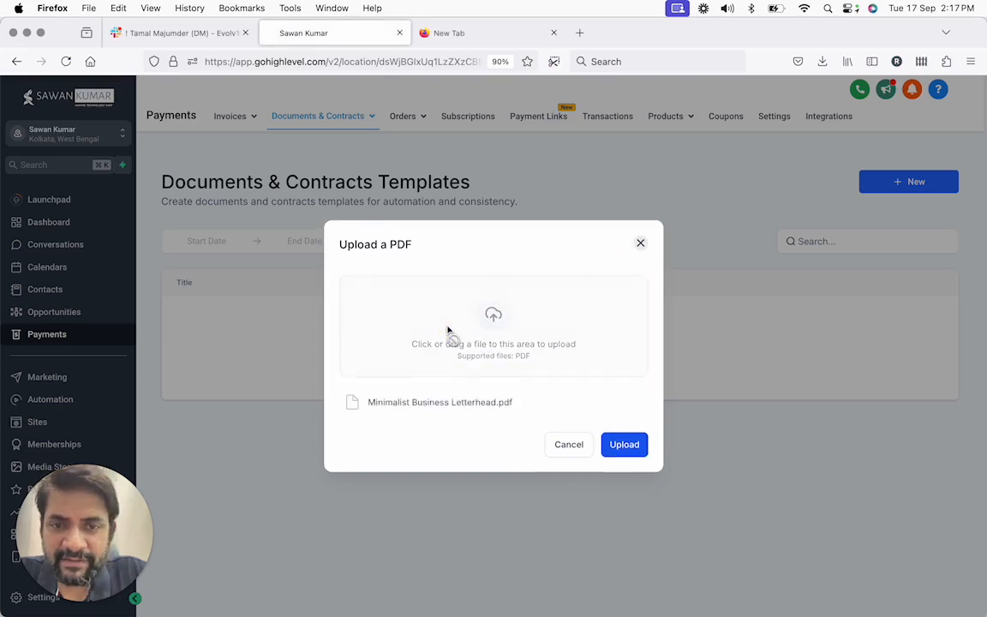
{"action": "left_click", "coordinate": [622, 446]}
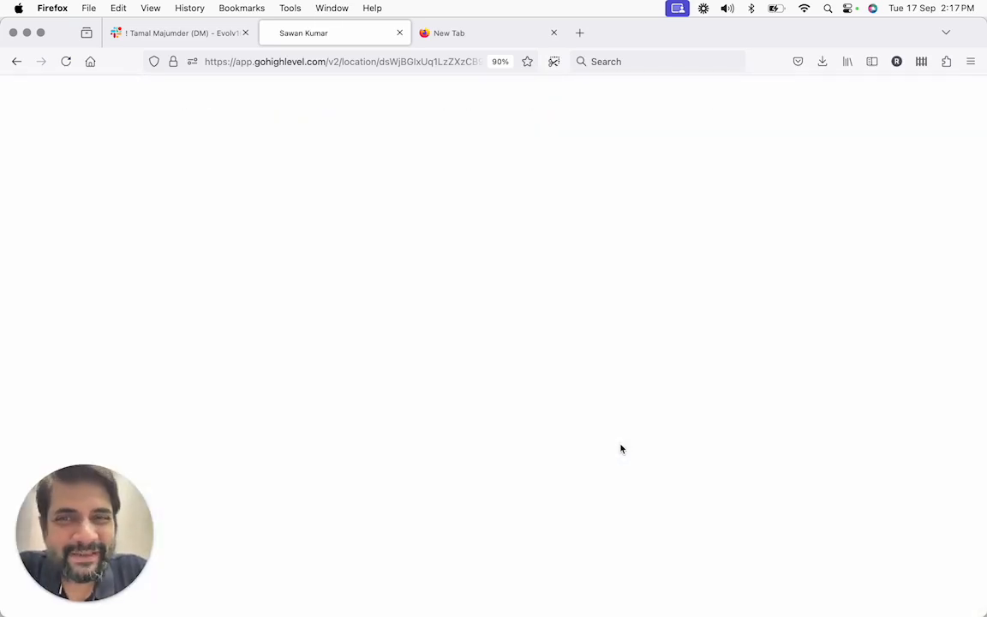
{"action": "left_click", "coordinate": [245, 33]}
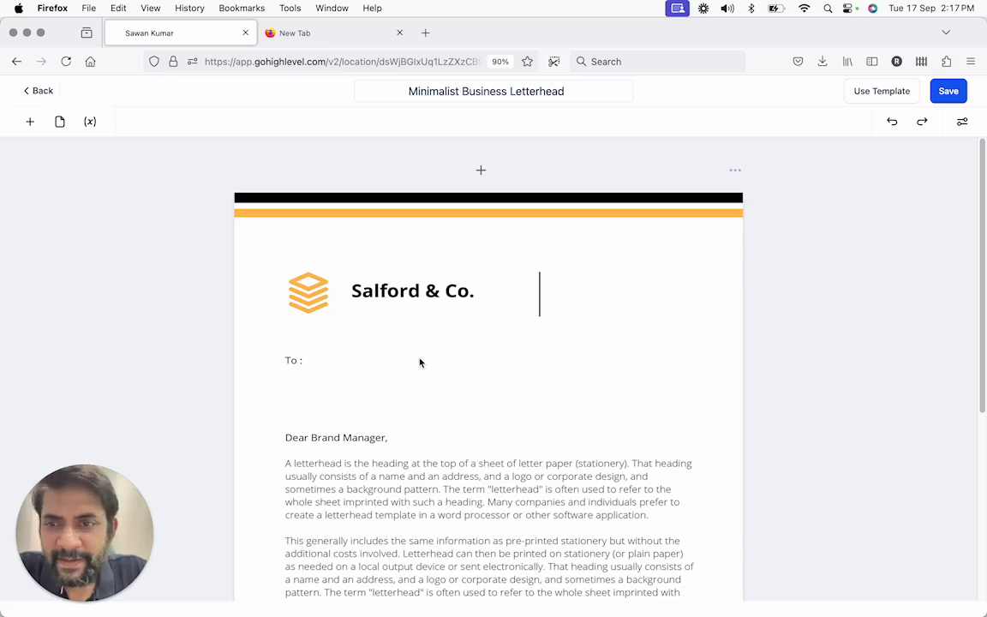
- Examine the uploaded letterhead page, its document variables, and the blocks and fillable fields available for it
{"action": "scroll", "coordinate": [420, 363], "scroll_direction": "down", "scroll_amount": 1}
{"action": "scroll", "coordinate": [459, 357], "scroll_direction": "down", "scroll_amount": 10}
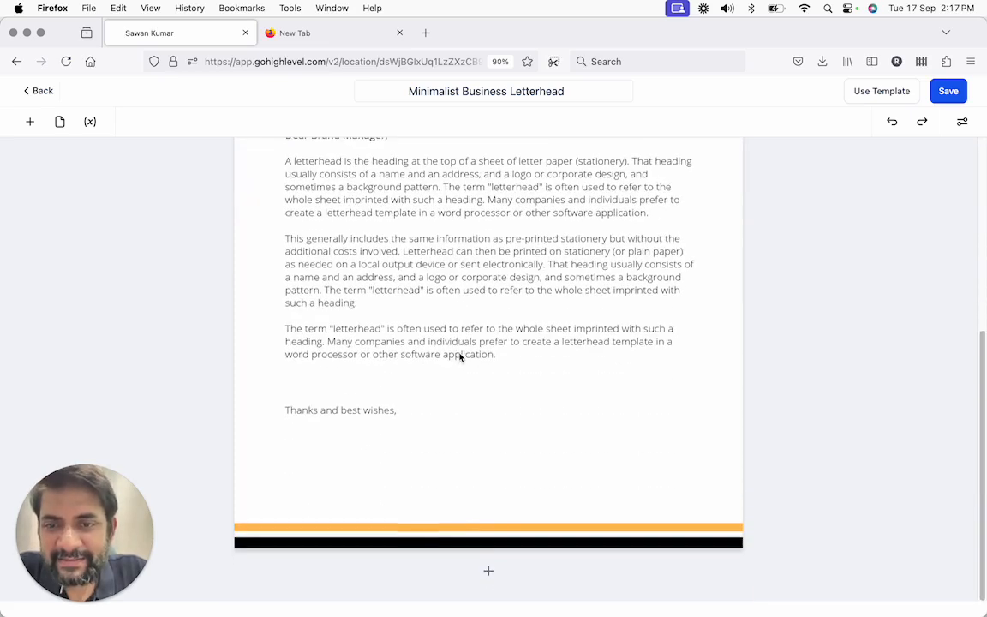
{"action": "scroll", "coordinate": [459, 357], "scroll_direction": "up", "scroll_amount": 10}
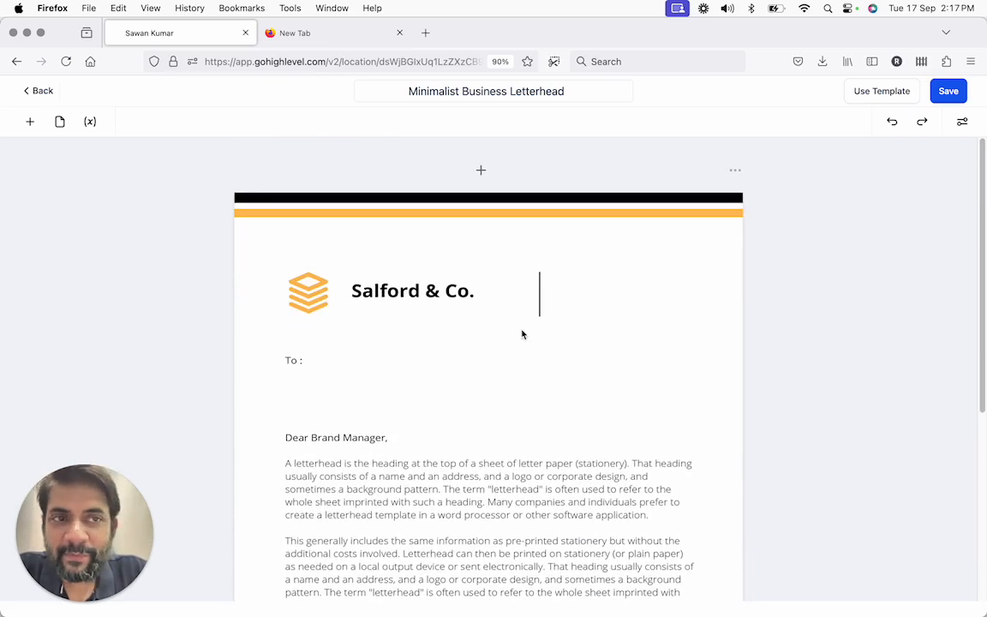
{"action": "left_click", "coordinate": [90, 122]}
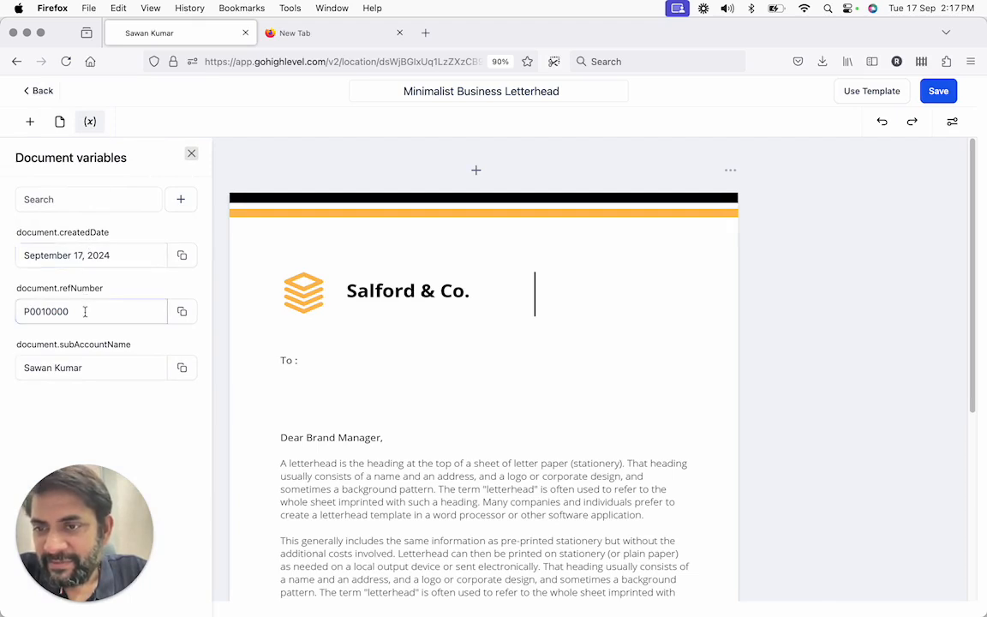
{"action": "left_click", "coordinate": [30, 122]}
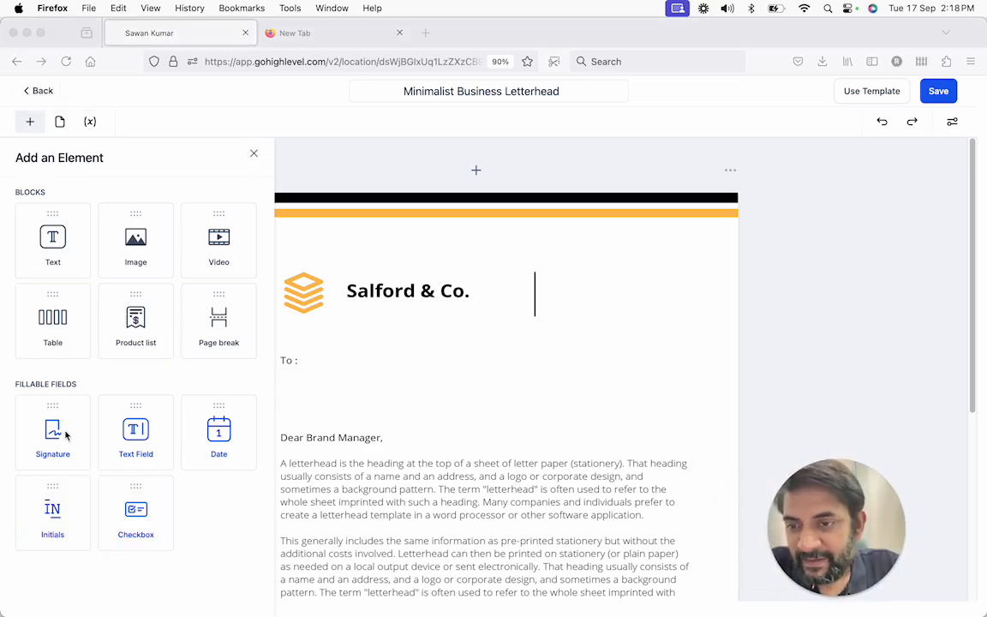
{"action": "left_click", "coordinate": [151, 432]}
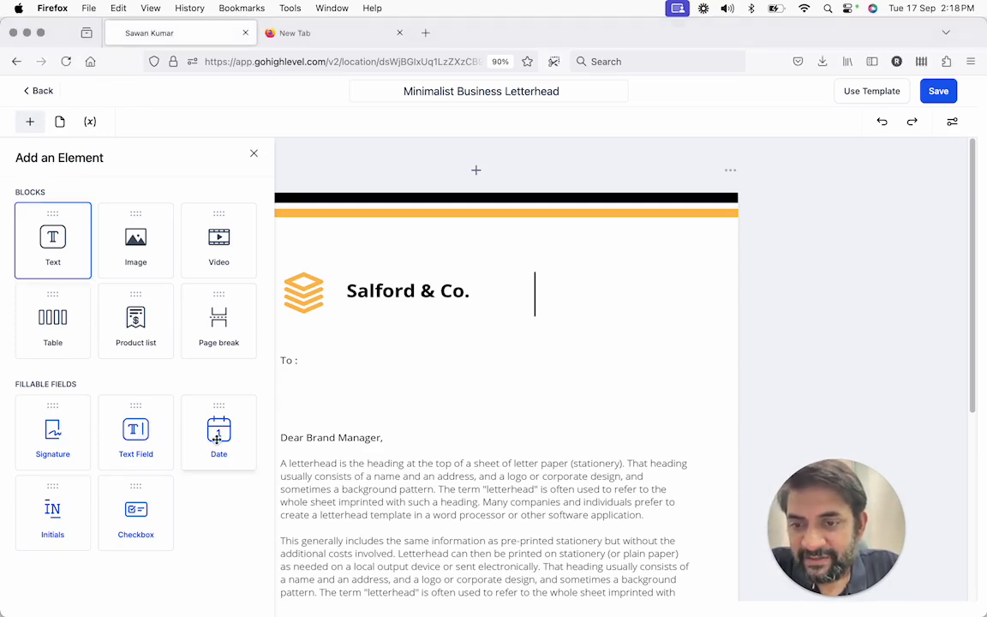
- Add a fillable text field below "Thanks and best wishes," with the placeholder "Your Name"
{"action": "scroll", "coordinate": [322, 461], "scroll_direction": "down", "scroll_amount": 5}
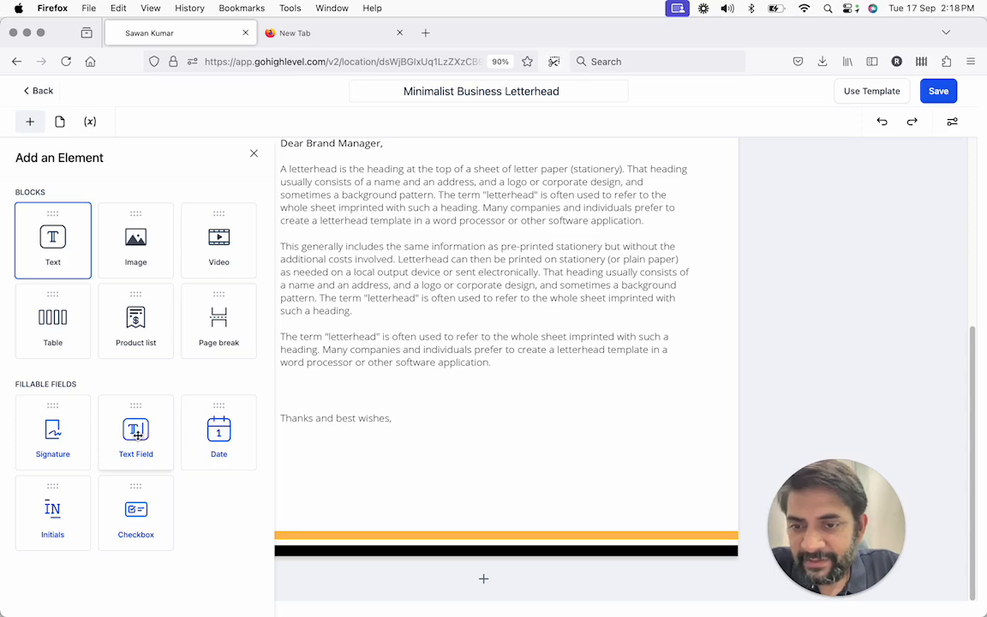
{"action": "left_click_drag", "start_coordinate": [137, 435], "coordinate": [324, 451]}
{"action": "left_click", "coordinate": [320, 426]}
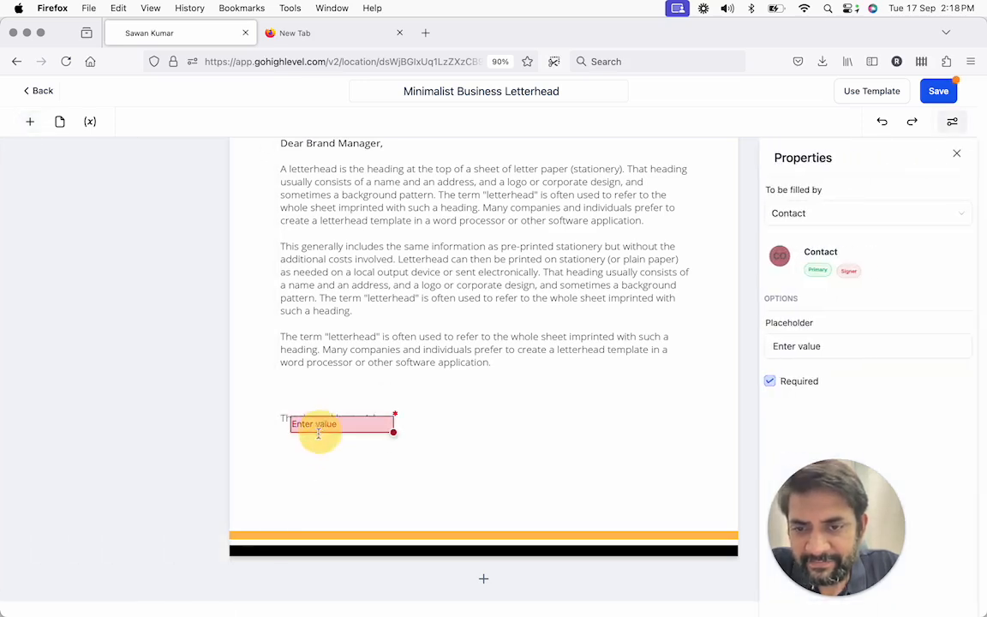
{"action": "left_click", "coordinate": [793, 345]}
{"action": "type", "text": "Your Name"}
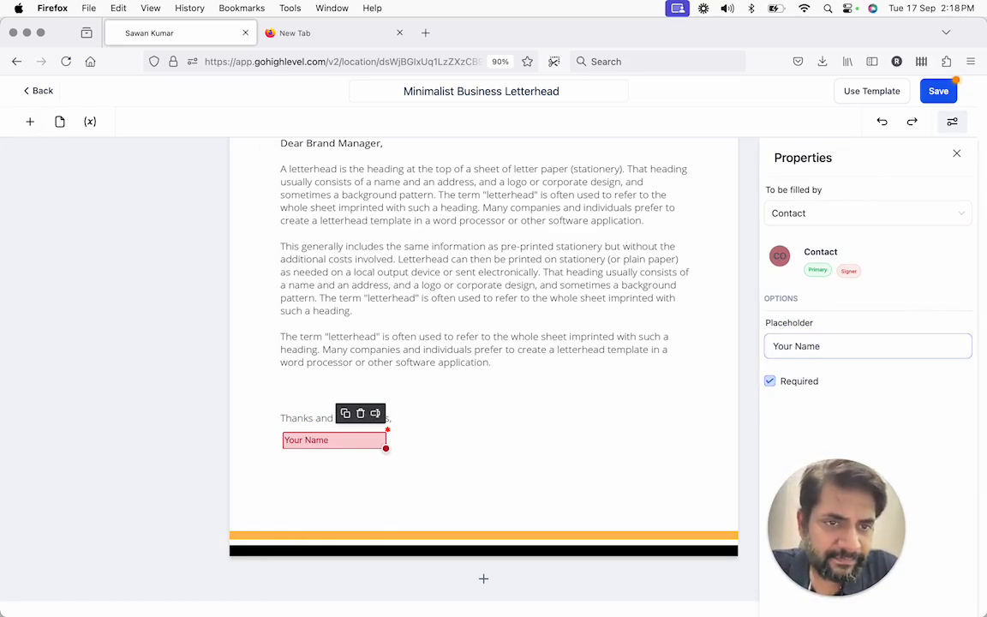
- Assign the "Your Name" field to be filled by the account's own user and widen it
{"action": "left_click", "coordinate": [902, 218]}
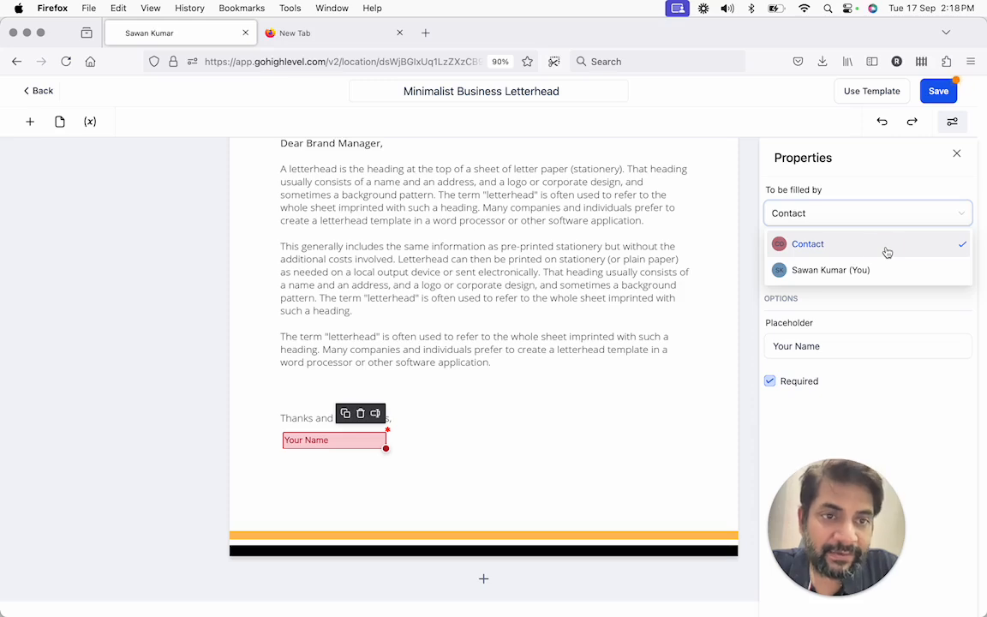
{"action": "left_click", "coordinate": [887, 249]}
{"action": "left_click", "coordinate": [793, 216]}
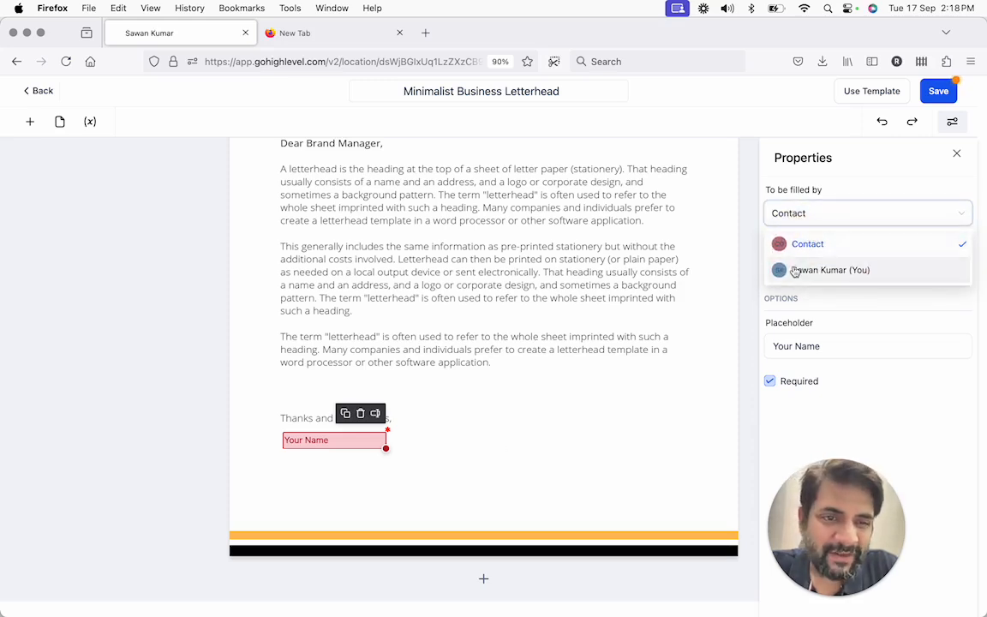
{"action": "left_click", "coordinate": [795, 269]}
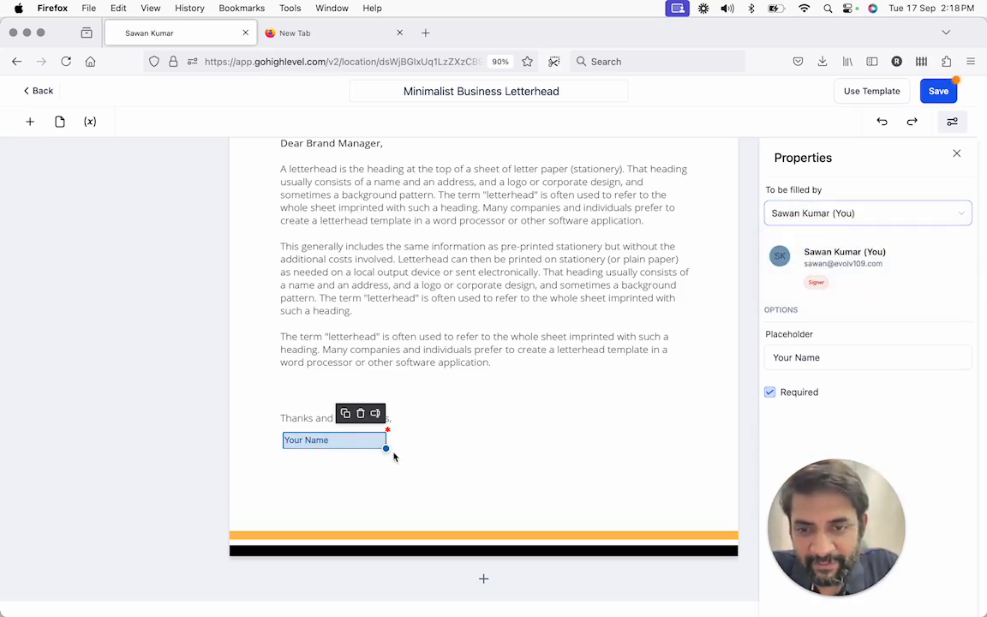
{"action": "left_click_drag", "start_coordinate": [386, 447], "coordinate": [422, 444]}
- Add a signature field below the "Your Name" field, to be signed by the account's own user, and shift it slightly down to clear the overlap
{"action": "left_click", "coordinate": [30, 121]}
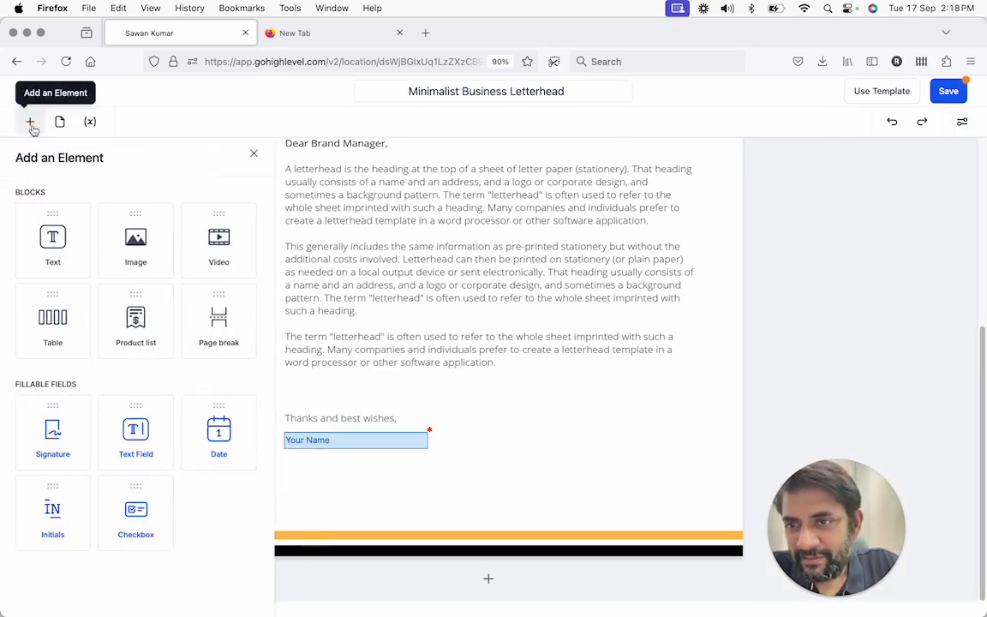
{"action": "left_click", "coordinate": [62, 445]}
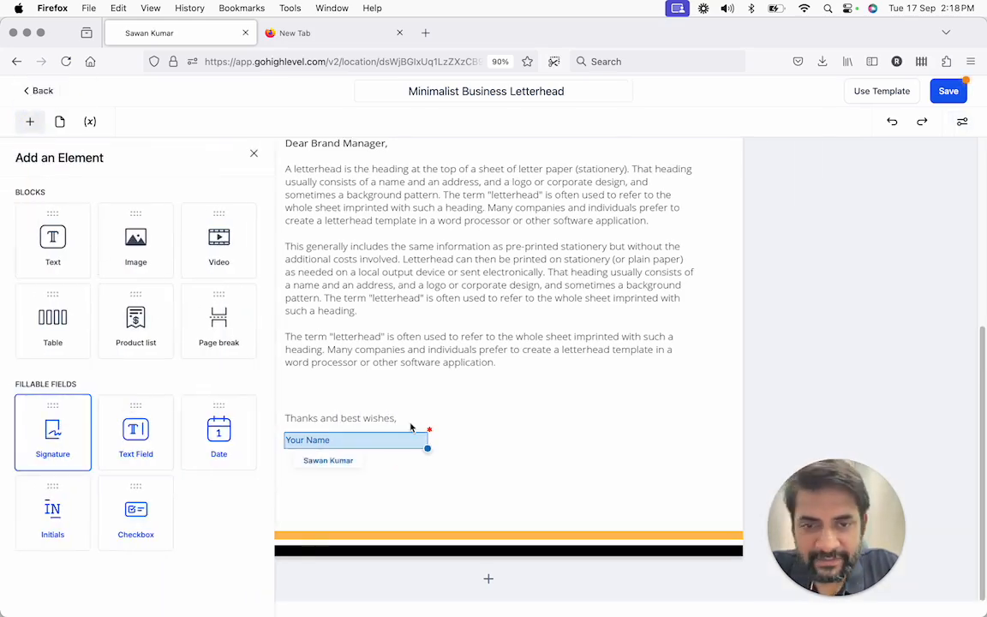
{"action": "mouse_move", "coordinate": [149, 442]}
{"action": "left_mouse_down"}
{"action": "mouse_move", "coordinate": [359, 480]}
{"action": "mouse_move", "coordinate": [326, 484]}
{"action": "mouse_move", "coordinate": [322, 472]}
{"action": "left_mouse_up"}
{"action": "left_click", "coordinate": [814, 213]}
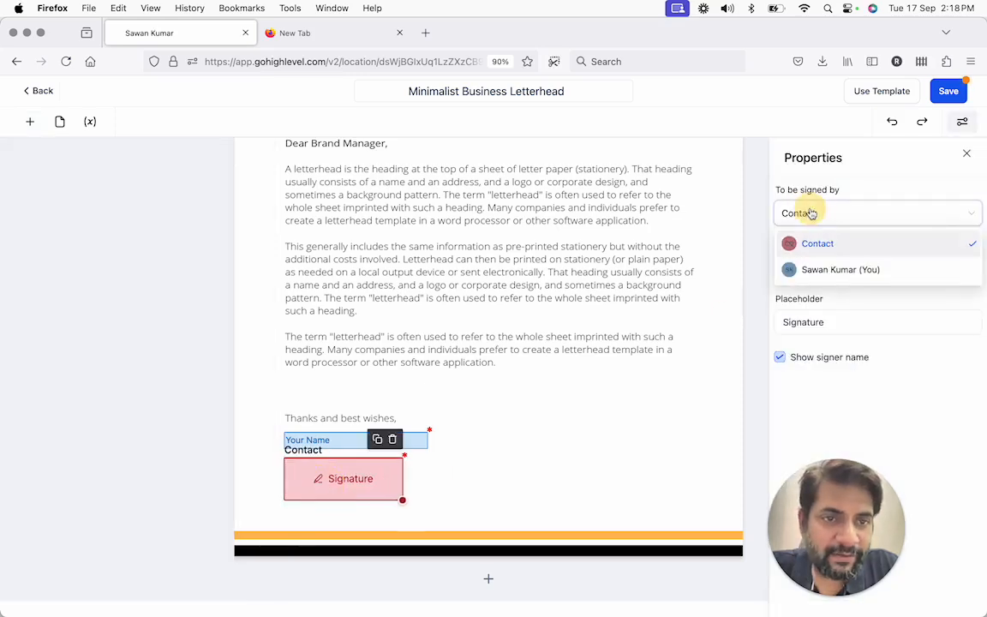
{"action": "left_click", "coordinate": [813, 269]}
{"action": "left_click", "coordinate": [529, 479]}
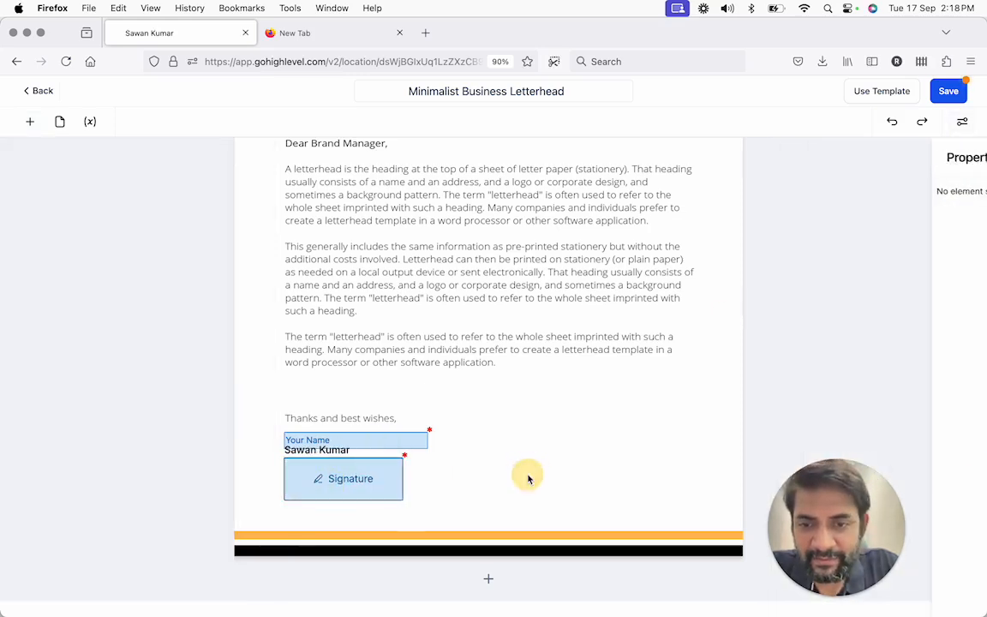
{"action": "left_click", "coordinate": [335, 461]}
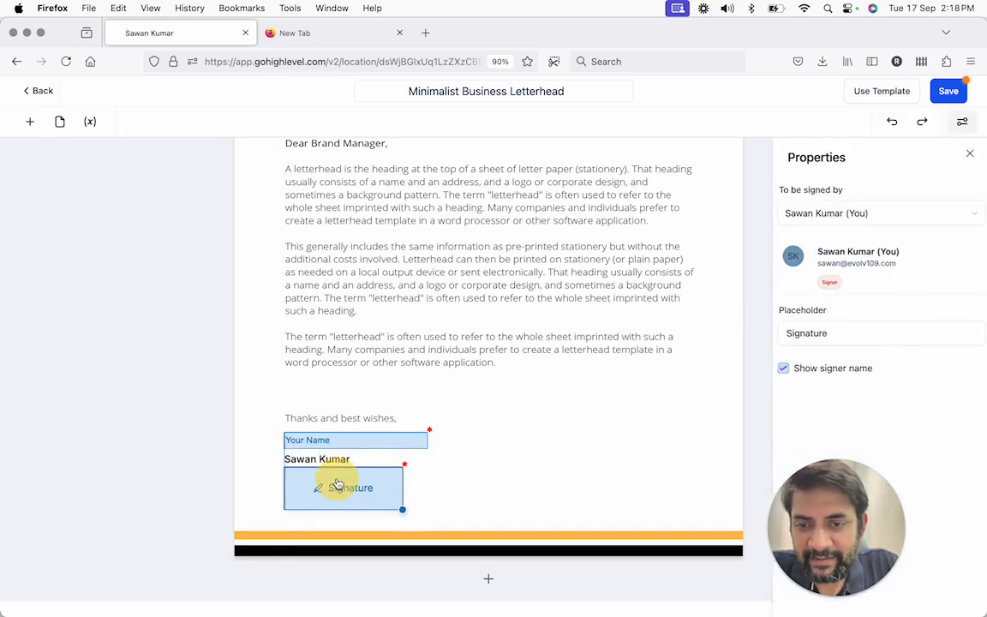
- Add a date field below the signature and move the name and signature fields slightly up to make room
{"action": "left_click", "coordinate": [30, 121]}
{"action": "mouse_move", "coordinate": [212, 435]}
{"action": "left_mouse_down"}
{"action": "mouse_move", "coordinate": [436, 490]}
{"action": "mouse_move", "coordinate": [347, 544]}
{"action": "mouse_move", "coordinate": [311, 541]}
{"action": "mouse_move", "coordinate": [317, 550]}
{"action": "left_mouse_up"}
{"action": "left_click", "coordinate": [340, 430]}
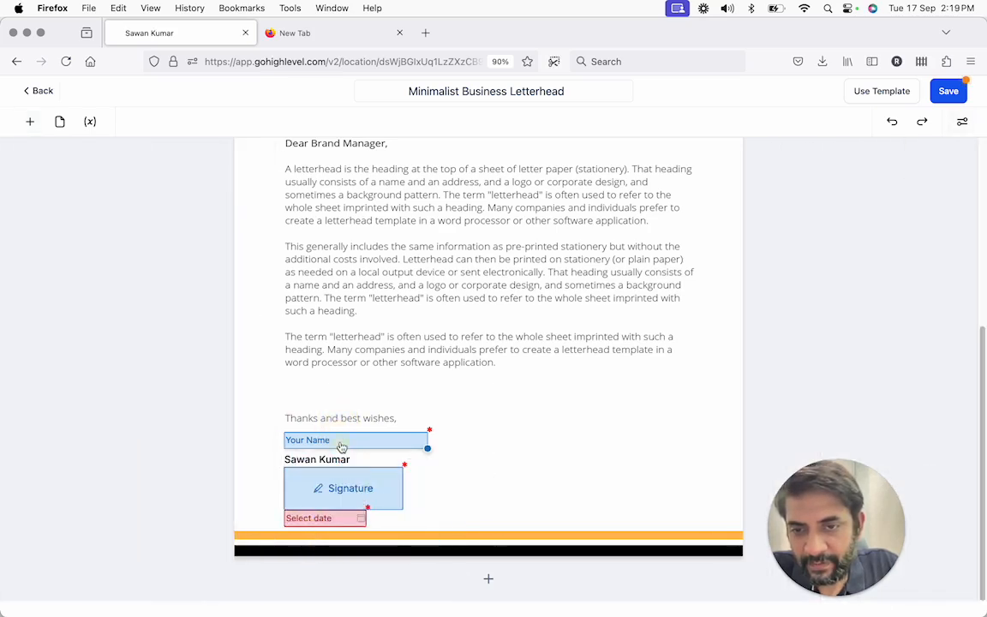
{"action": "left_click", "coordinate": [342, 441]}
{"action": "left_click", "coordinate": [341, 481]}
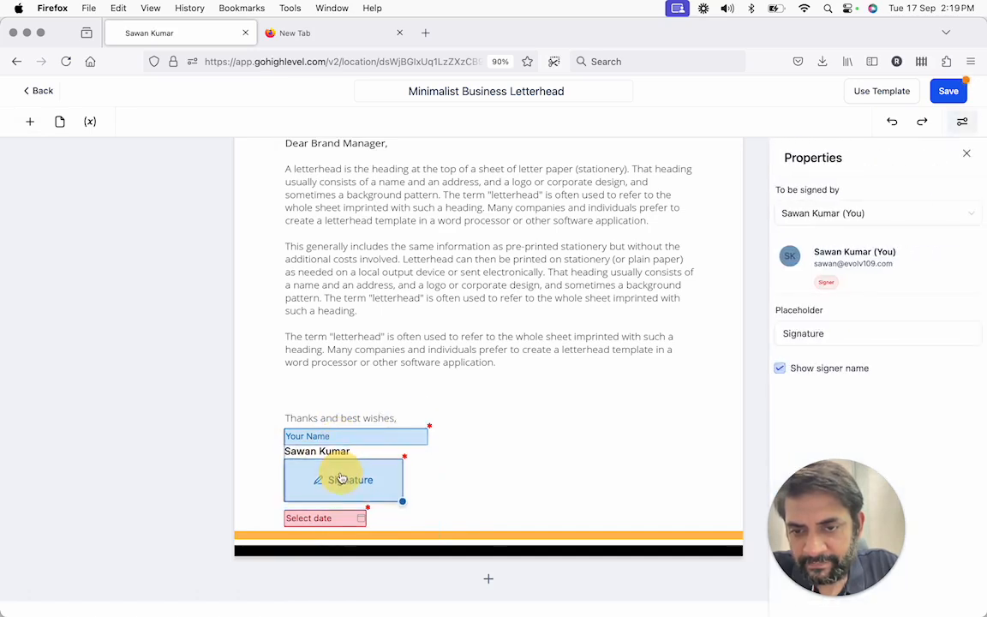
- Assign the date field below the signature to be filled by the account's own user
{"action": "left_click", "coordinate": [319, 515]}
{"action": "left_click", "coordinate": [821, 215]}
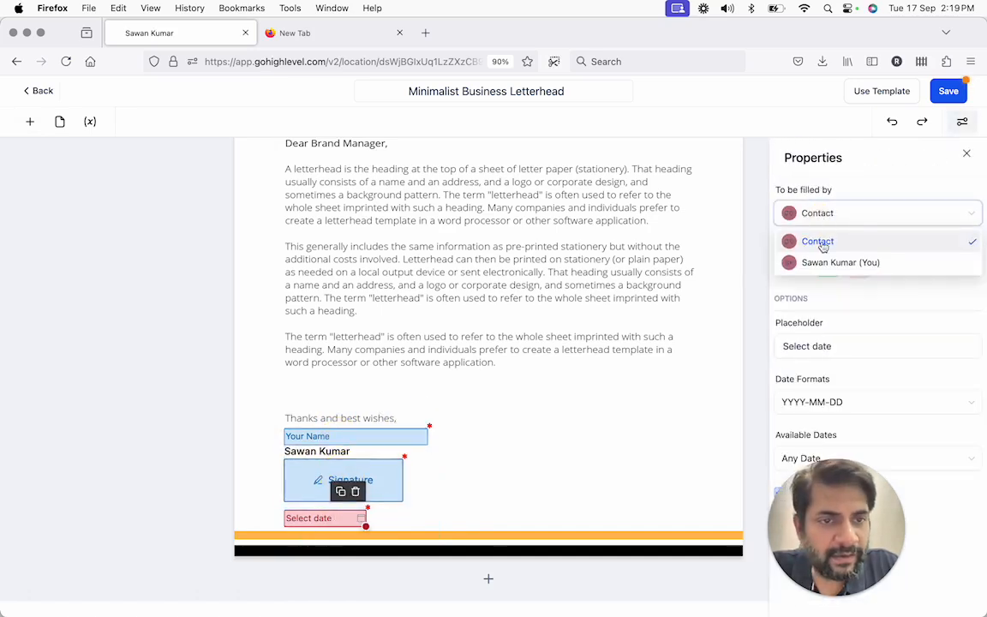
{"action": "left_click", "coordinate": [824, 263]}
{"action": "left_click", "coordinate": [578, 472]}
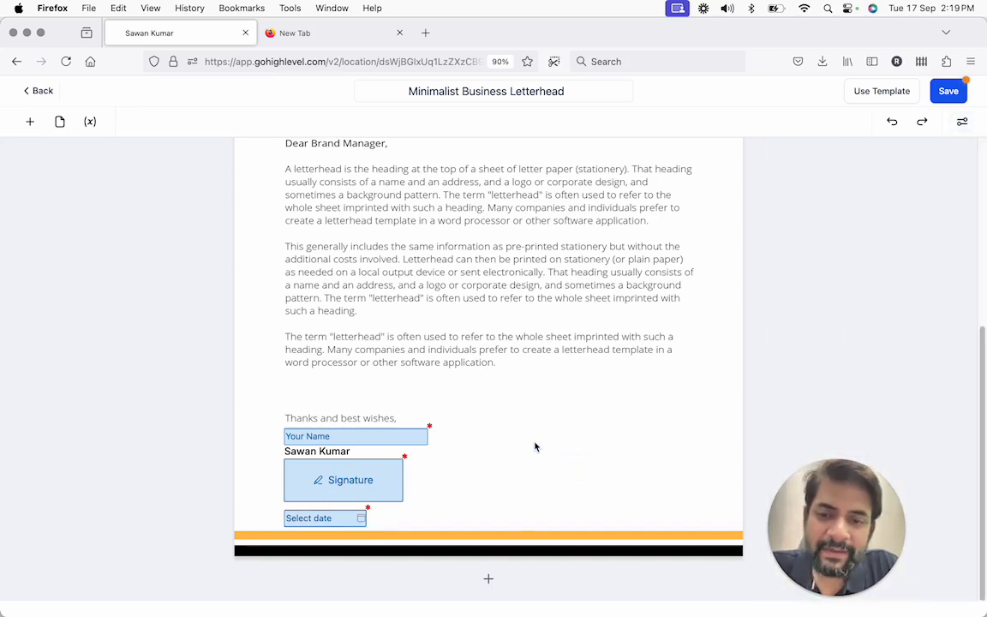
- Add a text field, a signature field and a date field for the Contact, stacked at the right of the letter's closing area
{"action": "left_click", "coordinate": [30, 122]}
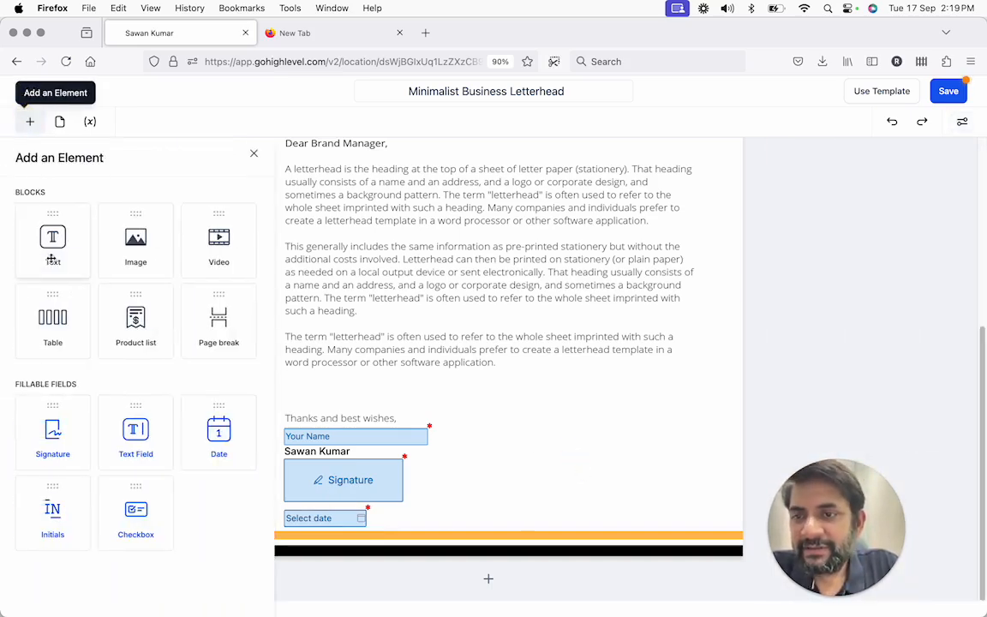
{"action": "left_click_drag", "start_coordinate": [127, 442], "coordinate": [600, 445]}
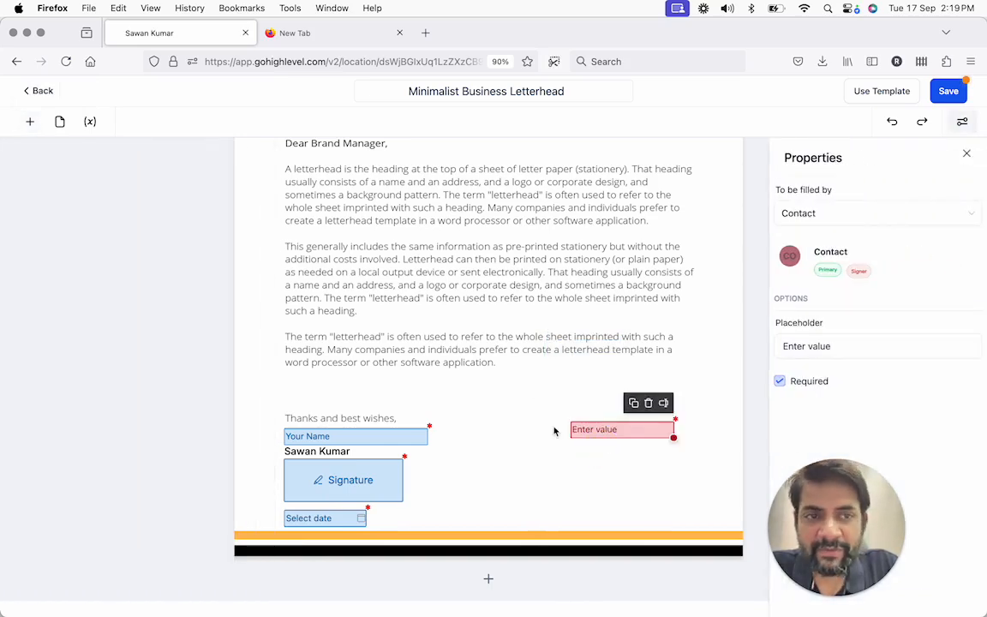
{"action": "left_click", "coordinate": [30, 122]}
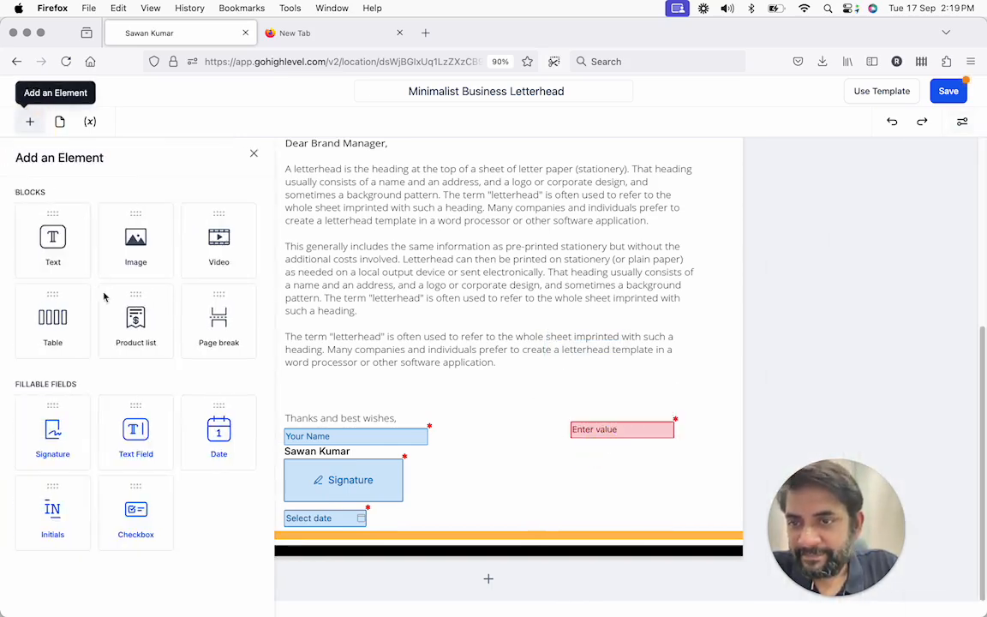
{"action": "mouse_move", "coordinate": [50, 463]}
{"action": "left_mouse_down"}
{"action": "mouse_move", "coordinate": [583, 494]}
{"action": "mouse_move", "coordinate": [611, 474]}
{"action": "mouse_move", "coordinate": [599, 479]}
{"action": "left_mouse_up"}
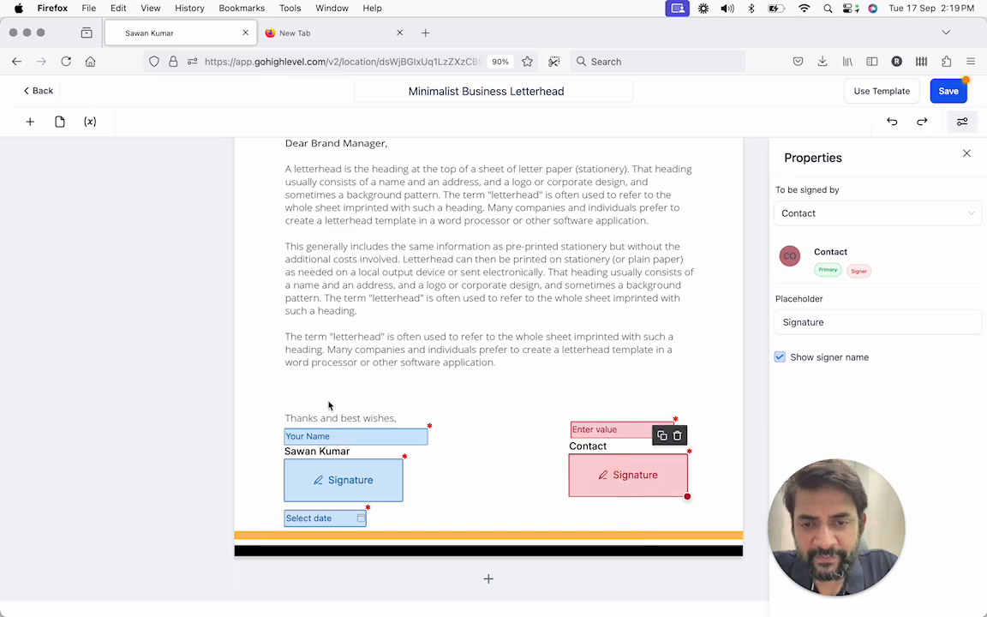
{"action": "left_click", "coordinate": [30, 122]}
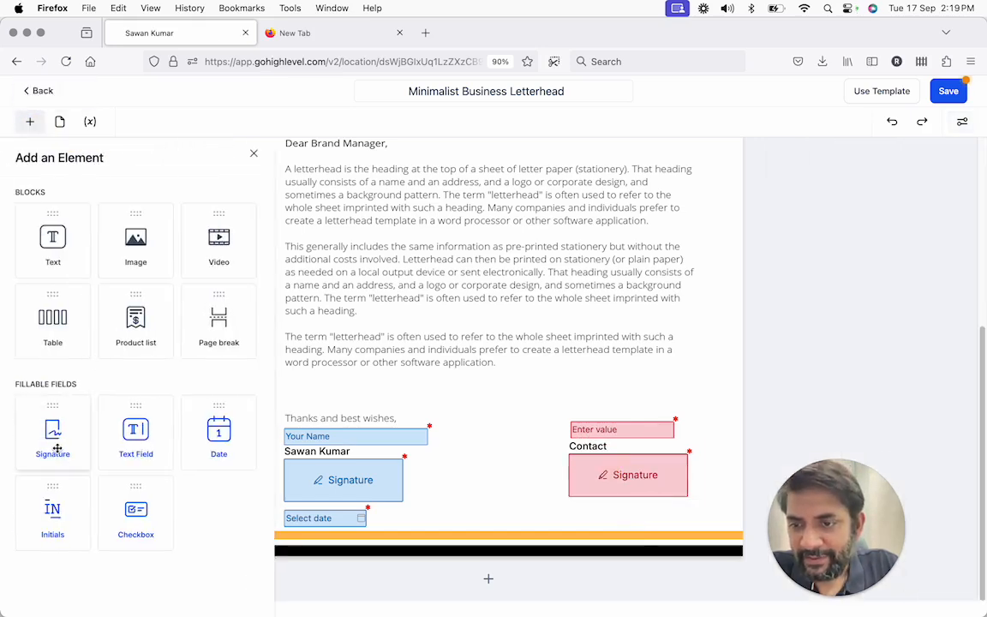
{"action": "left_click_drag", "start_coordinate": [220, 434], "coordinate": [572, 546]}
{"action": "left_click_drag", "start_coordinate": [620, 461], "coordinate": [596, 515]}
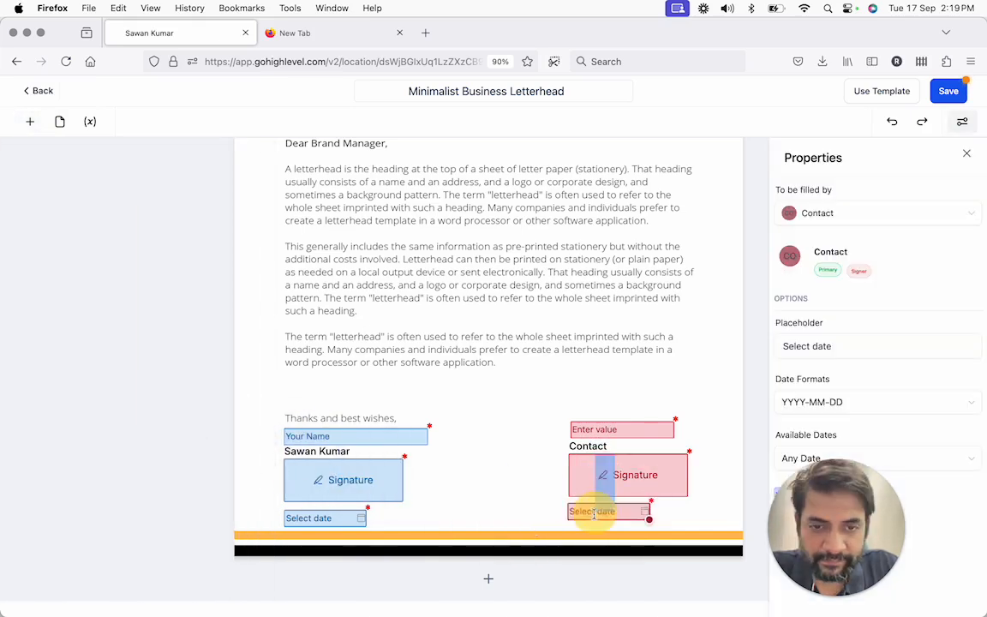
{"action": "left_click", "coordinate": [540, 496]}
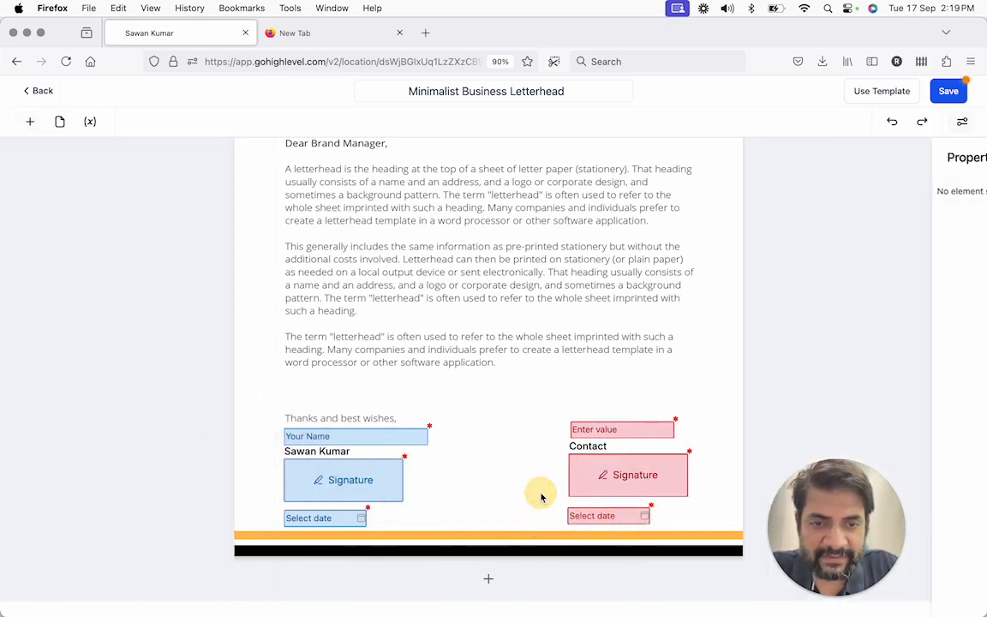
{"action": "scroll", "coordinate": [506, 402], "scroll_direction": "up", "scroll_amount": 3}
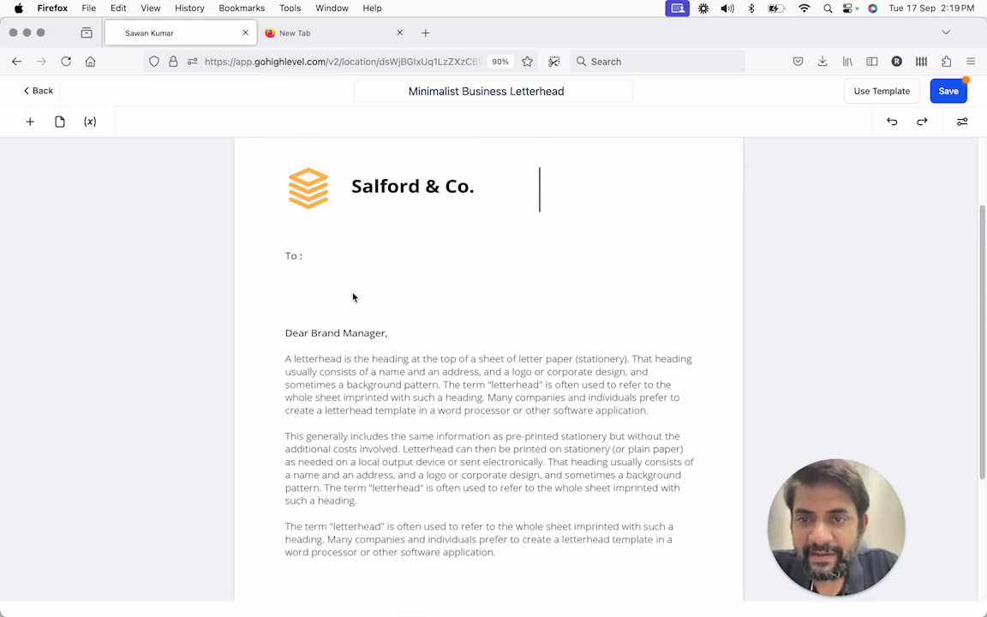
{"action": "left_click", "coordinate": [307, 289]}
{"action": "left_click", "coordinate": [30, 122]}
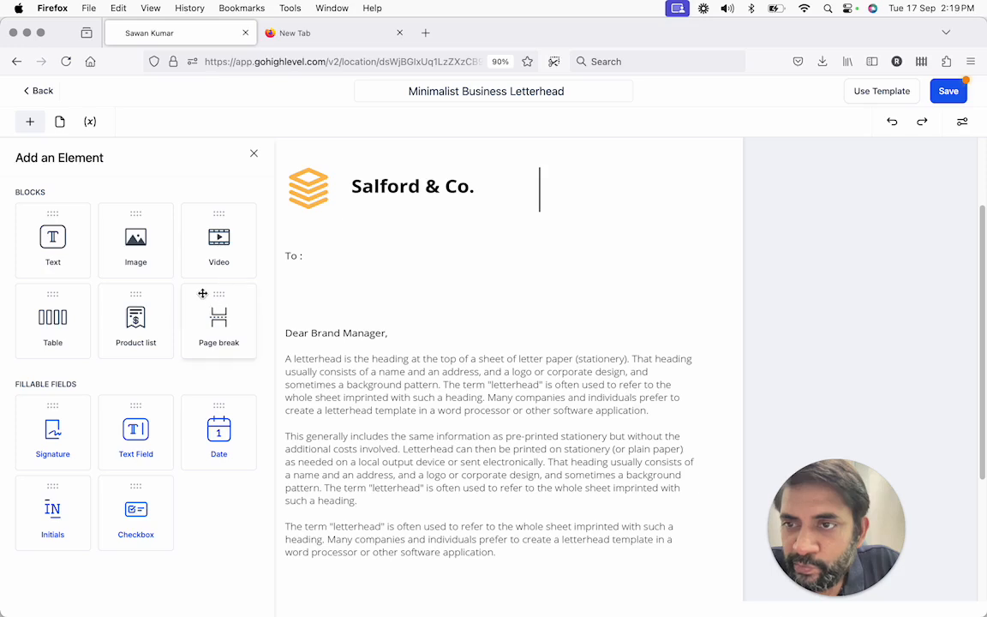
{"action": "left_click", "coordinate": [418, 464]}
{"action": "scroll", "coordinate": [419, 464], "scroll_direction": "down", "scroll_amount": 4}
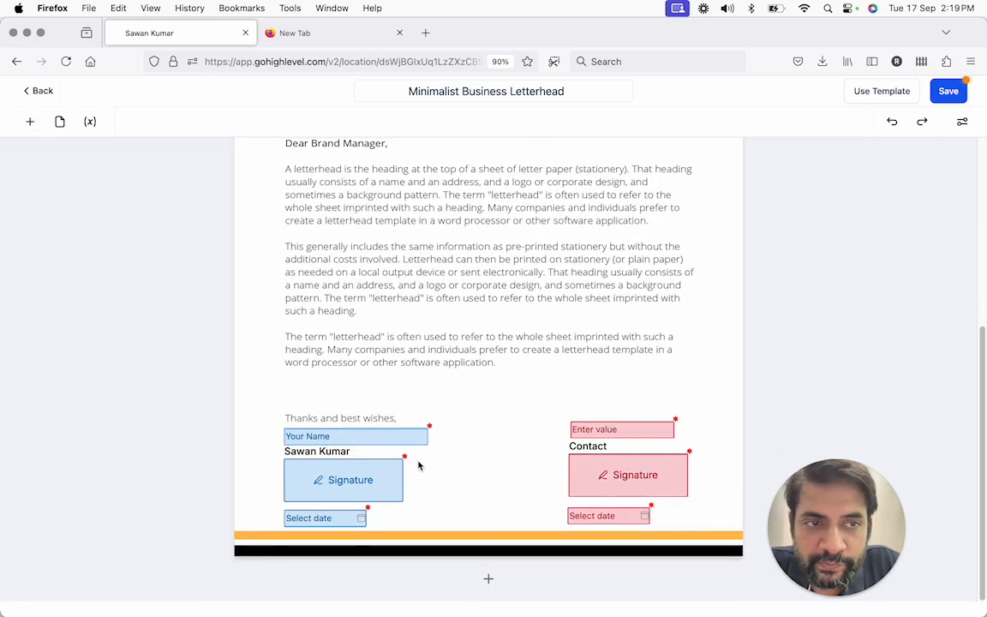
{"action": "scroll", "coordinate": [418, 464], "scroll_direction": "up", "scroll_amount": 4}
{"action": "scroll", "coordinate": [379, 377], "scroll_direction": "up", "scroll_amount": 3}
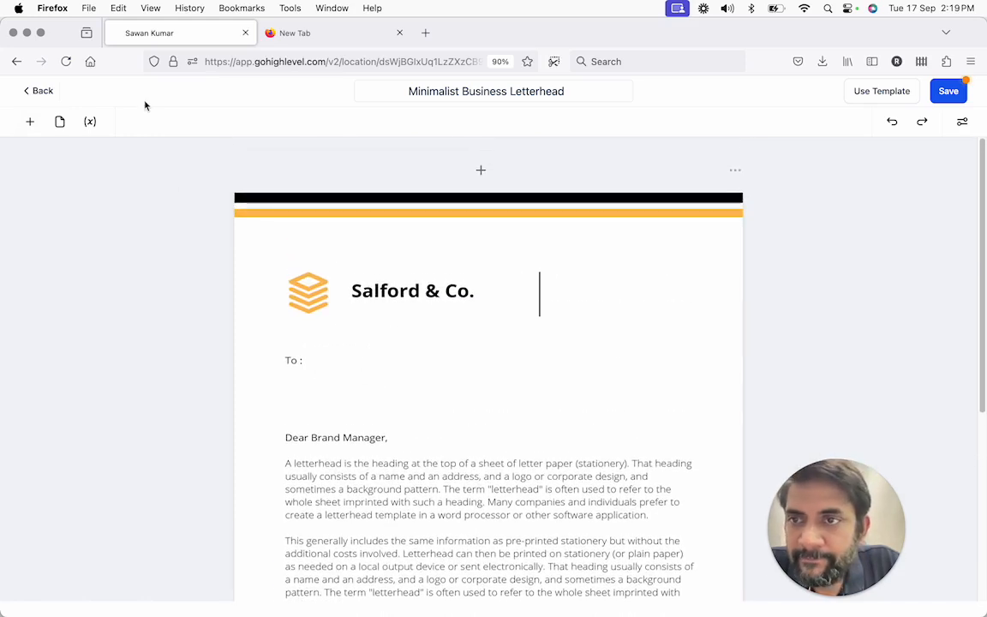
- Add a text field below "To :" with the placeholder "Client Name", to be filled by the account's own user
{"action": "left_click", "coordinate": [30, 122]}
{"action": "left_click_drag", "start_coordinate": [135, 428], "coordinate": [324, 385]}
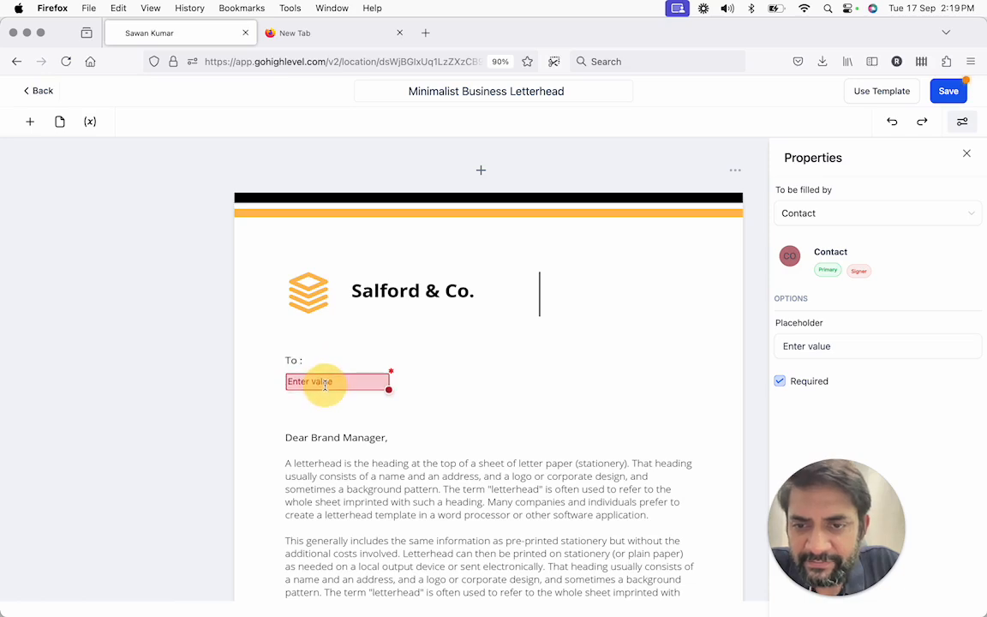
{"action": "left_click", "coordinate": [803, 214]}
{"action": "left_click", "coordinate": [804, 266]}
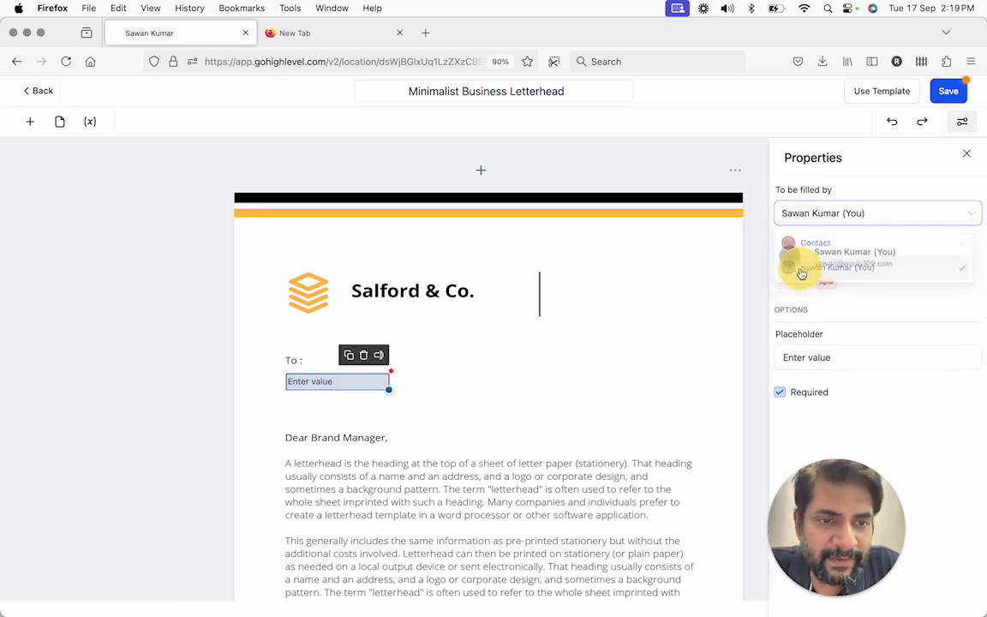
{"action": "left_click", "coordinate": [817, 358]}
{"action": "type", "text": "Client Name"}
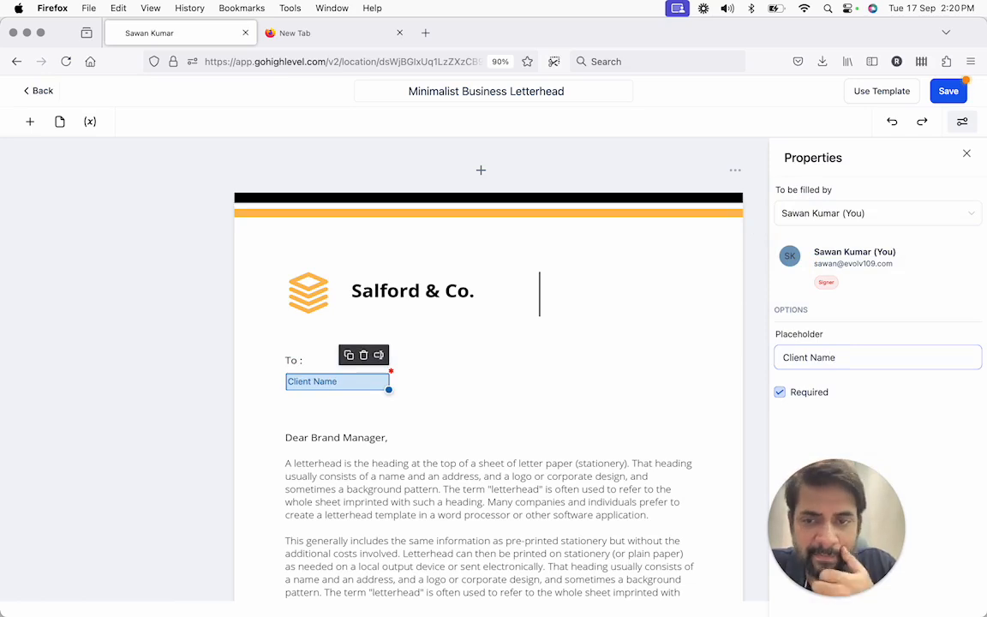
{"action": "left_click", "coordinate": [609, 409]}
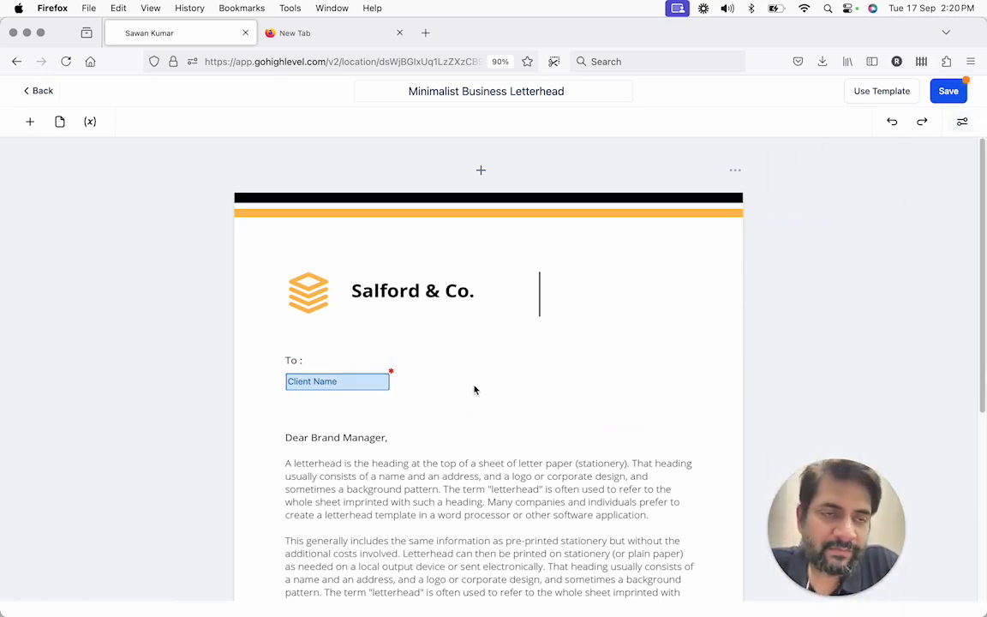
- Create a document from the template, review its preview page and download option, and return to the document editor
{"action": "left_click", "coordinate": [878, 92]}
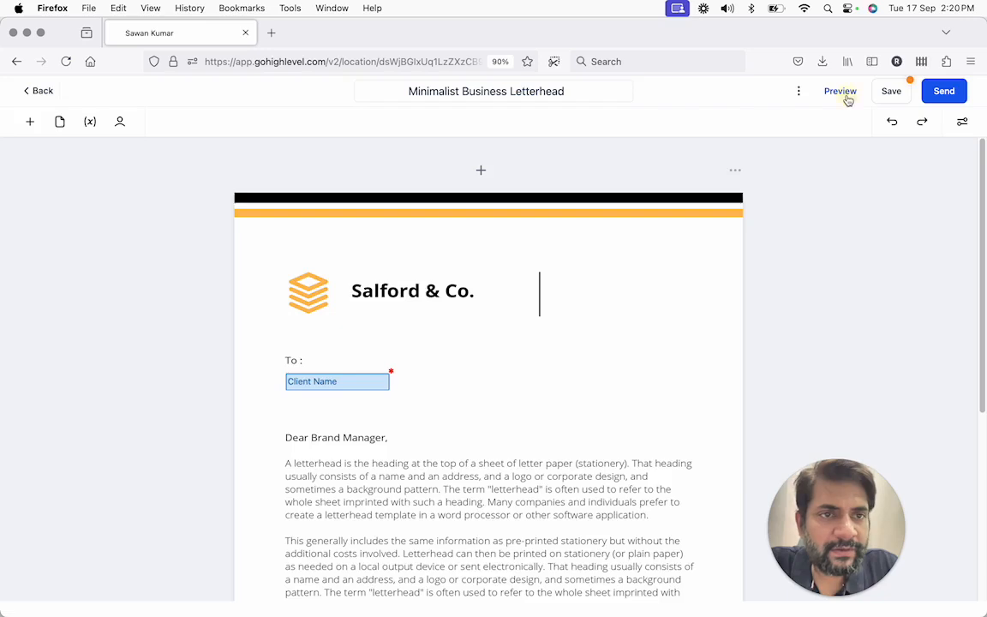
{"action": "left_click", "coordinate": [846, 99]}
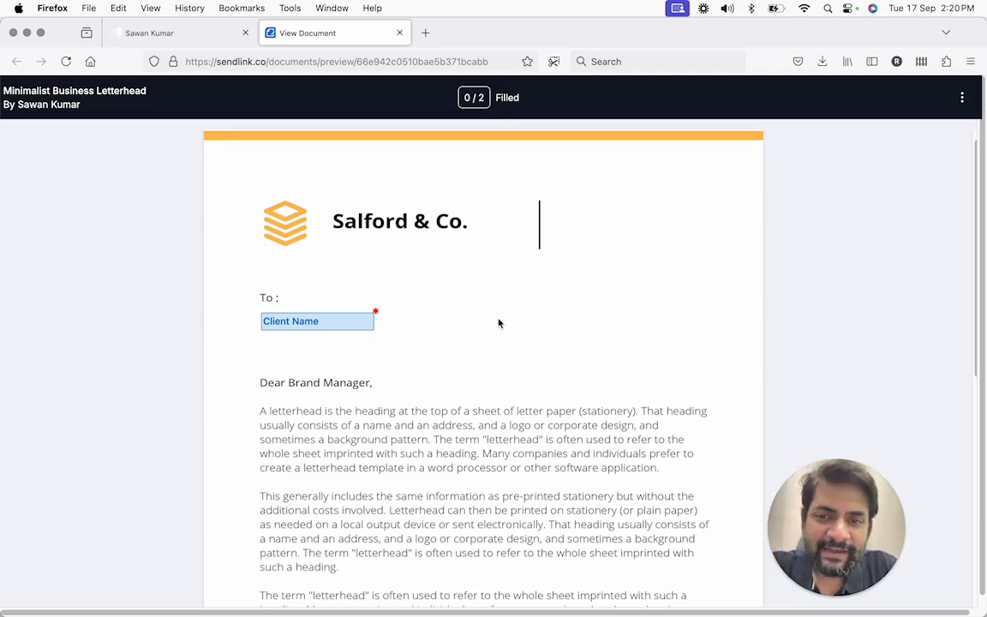
{"action": "scroll", "coordinate": [498, 324], "scroll_direction": "down", "scroll_amount": 5}
{"action": "scroll", "coordinate": [499, 326], "scroll_direction": "up", "scroll_amount": 10}
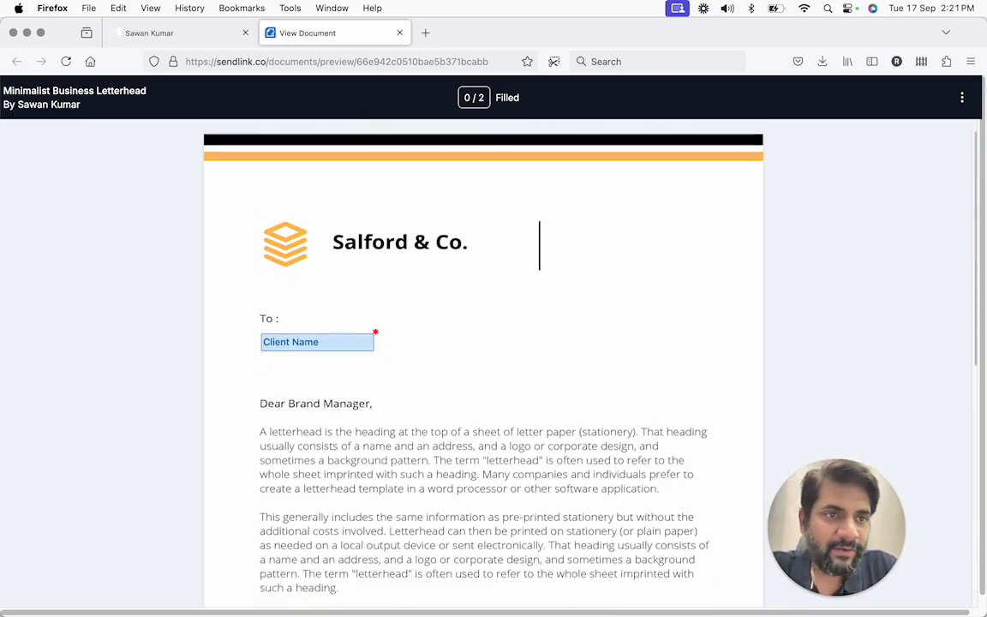
{"action": "left_click", "coordinate": [960, 97]}
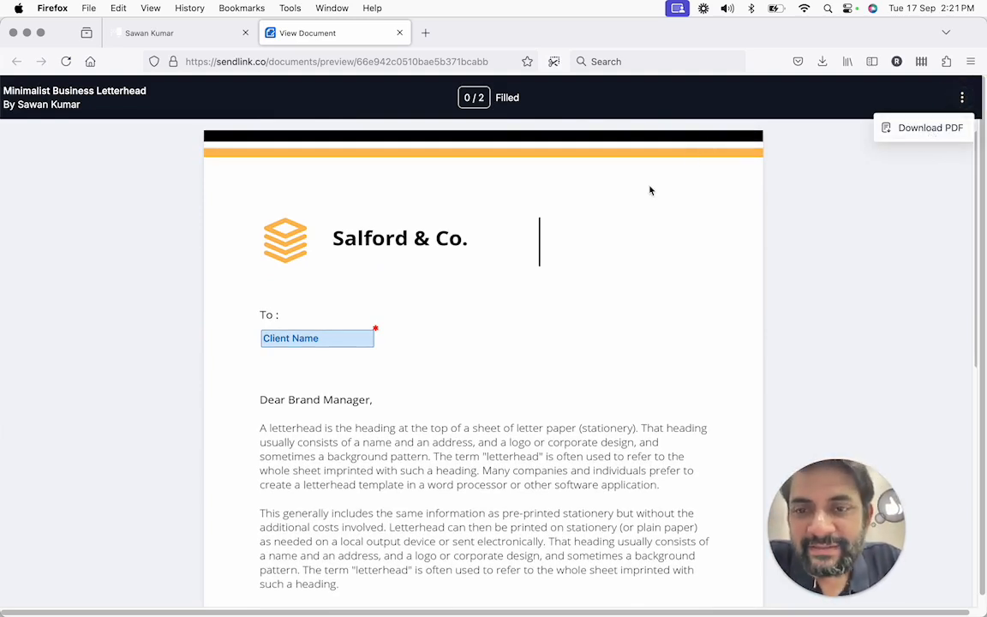
{"action": "left_click", "coordinate": [180, 32]}
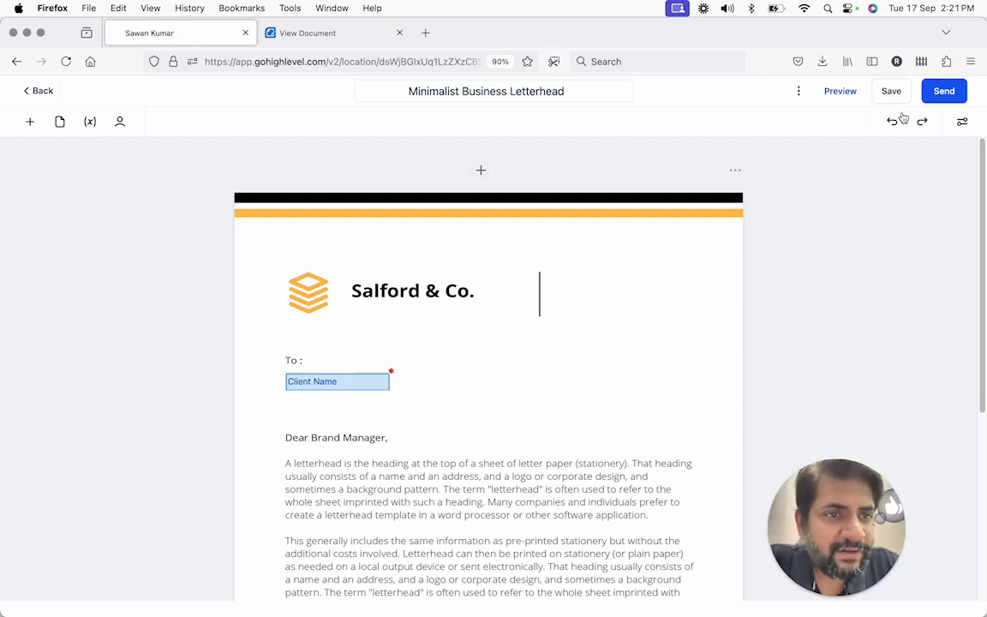
- Try to send the document without a primary recipient and check its additional options
{"action": "left_click", "coordinate": [941, 92]}
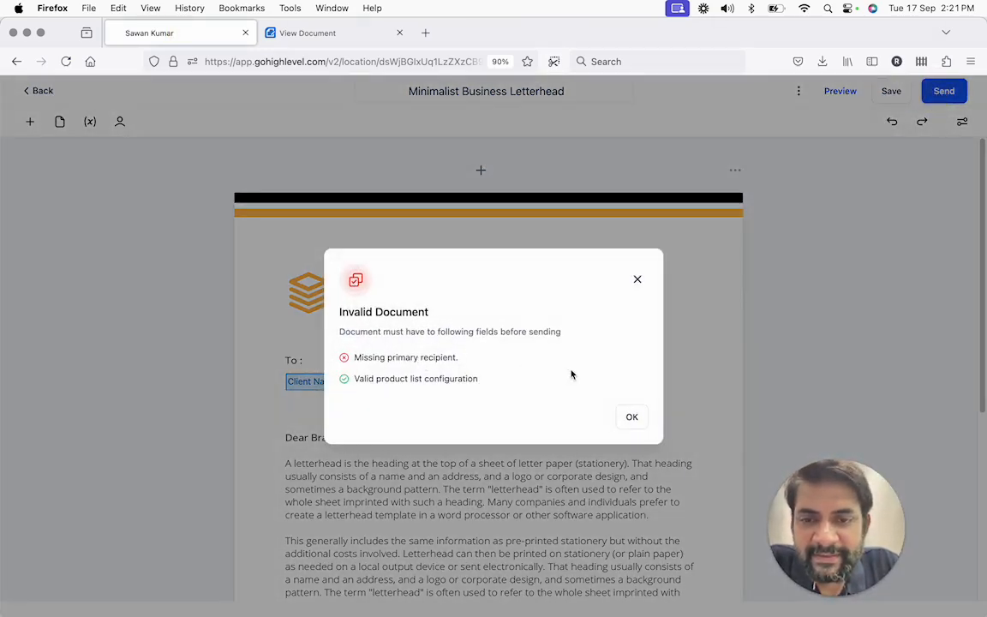
{"action": "left_click", "coordinate": [633, 416]}
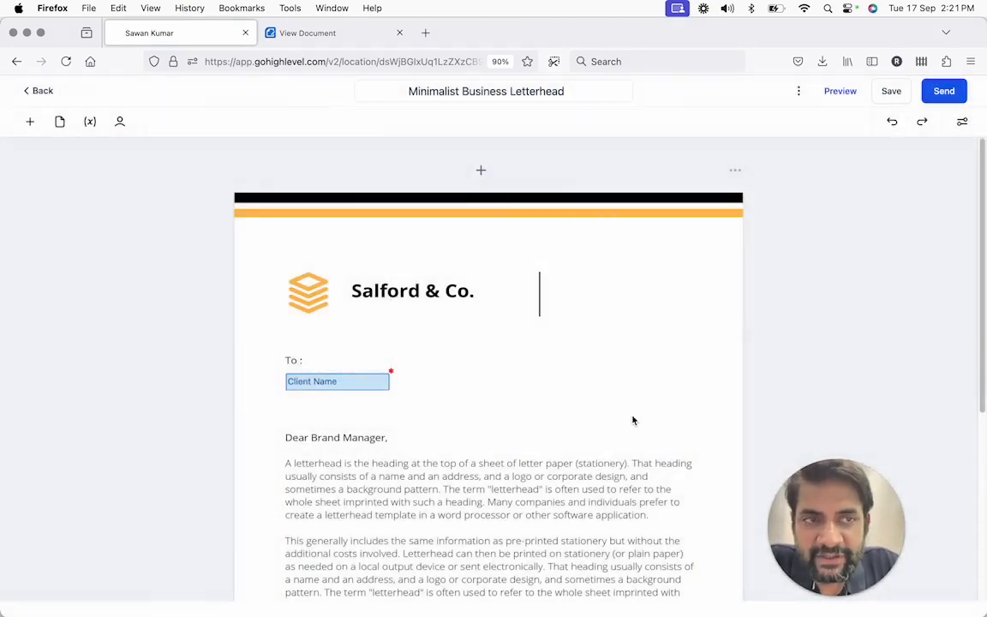
{"action": "left_click", "coordinate": [798, 94]}
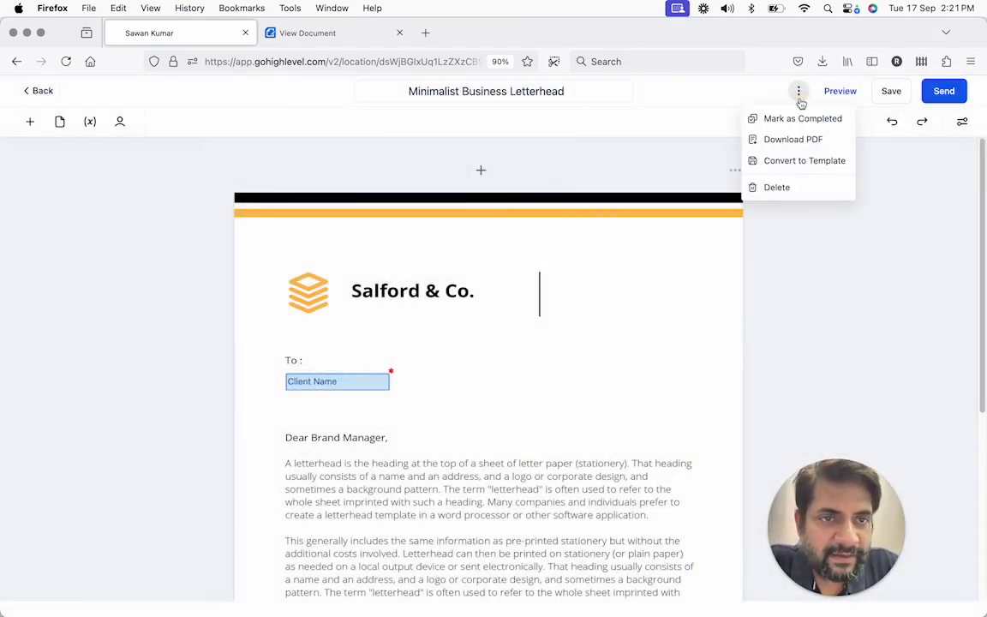
- Set the contact Global It Hrs as the document's primary client in the recipients
{"action": "left_click", "coordinate": [120, 122]}
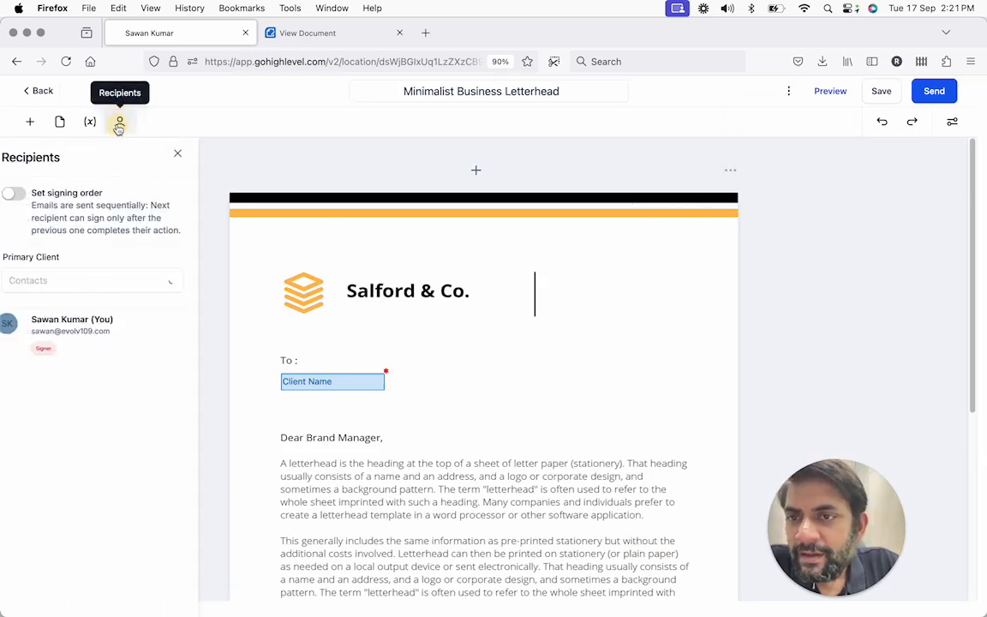
{"action": "left_click", "coordinate": [49, 285]}
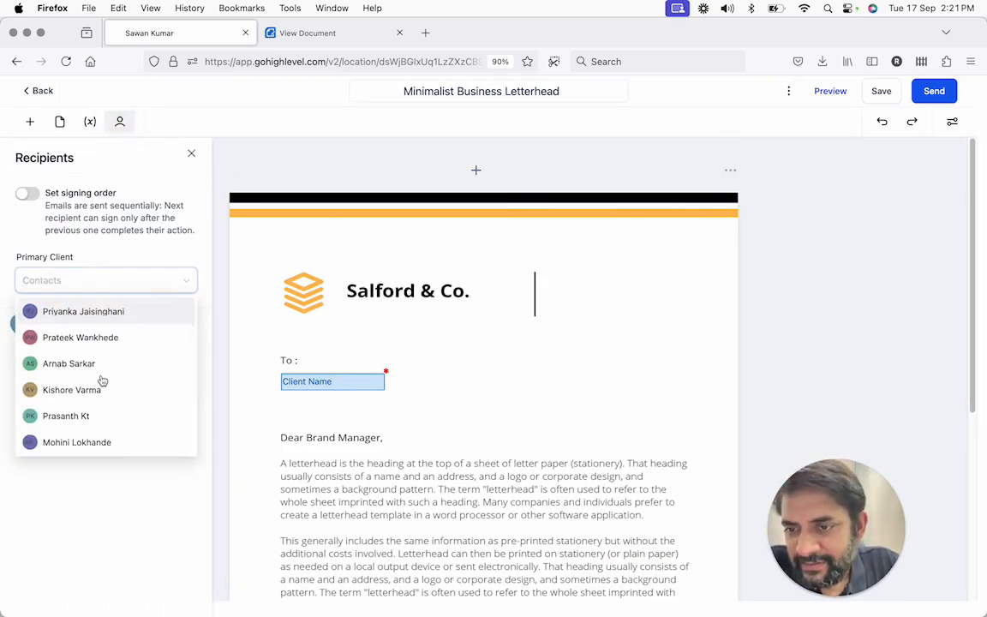
{"action": "scroll", "coordinate": [99, 382], "scroll_direction": "down", "scroll_amount": 3}
{"action": "scroll", "coordinate": [94, 343], "scroll_direction": "up", "scroll_amount": 3}
{"action": "type", "text": "sa"}
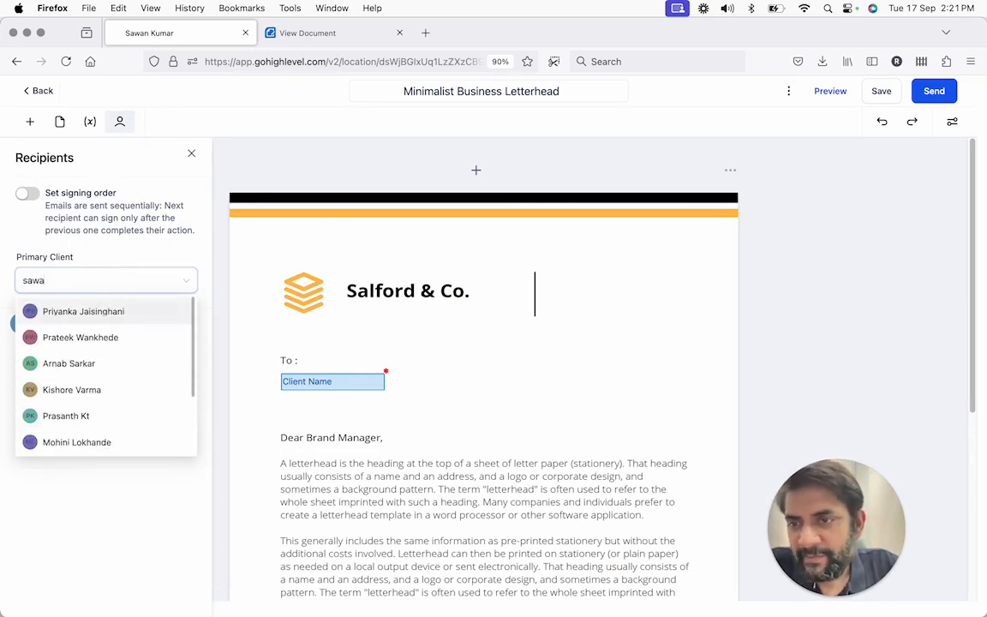
{"action": "type", "text": "wa"}
{"action": "key", "text": "super+a"}
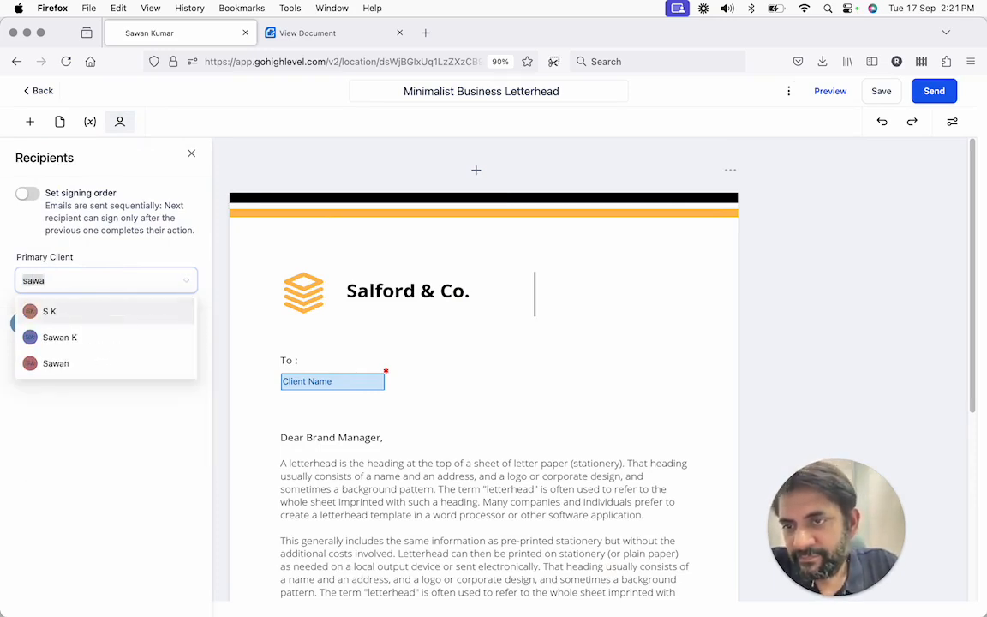
{"action": "type", "text": "tamal"}
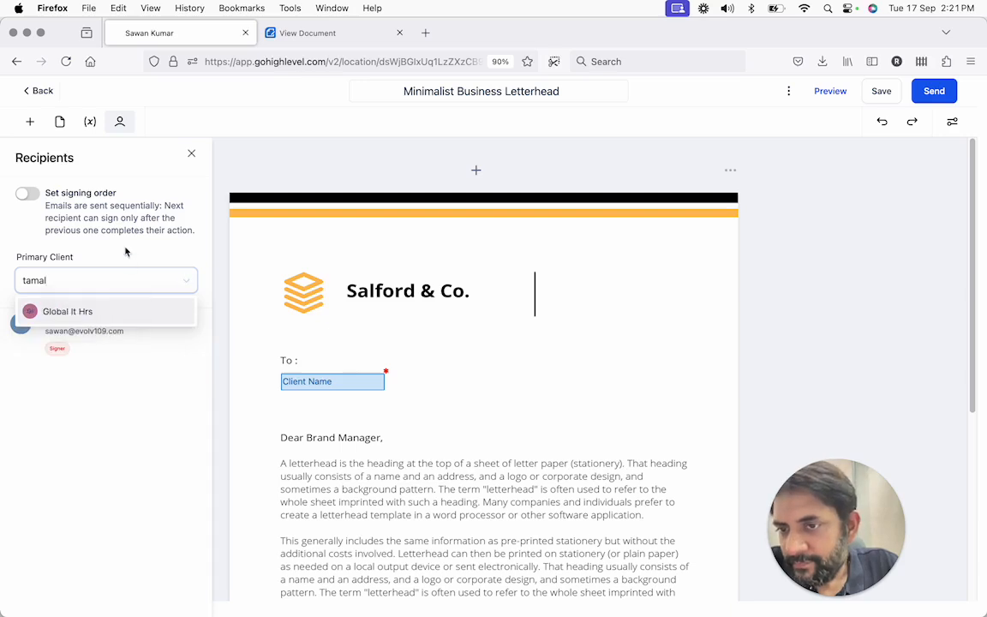
{"action": "left_click", "coordinate": [96, 312]}
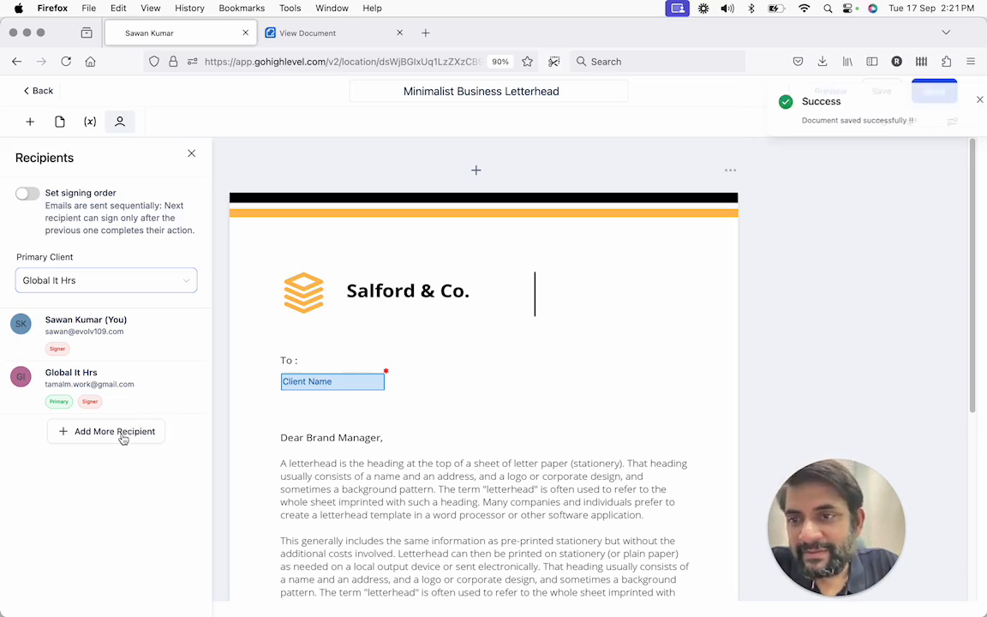
- Enable the signing order for the recipients and move Global It Hrs to first place
{"action": "left_click", "coordinate": [29, 195]}
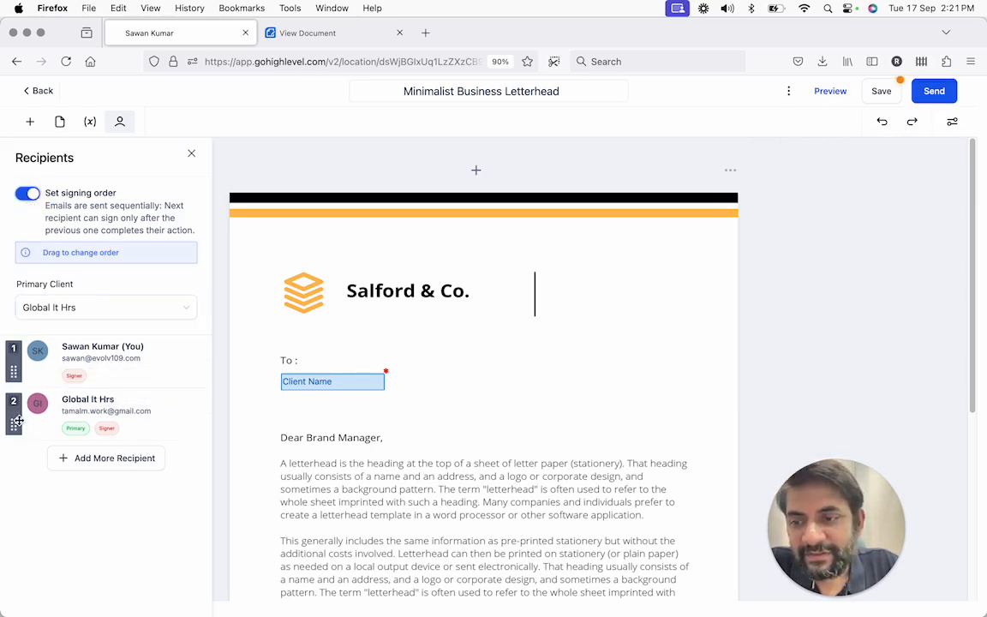
{"action": "left_click_drag", "start_coordinate": [16, 396], "coordinate": [18, 367]}
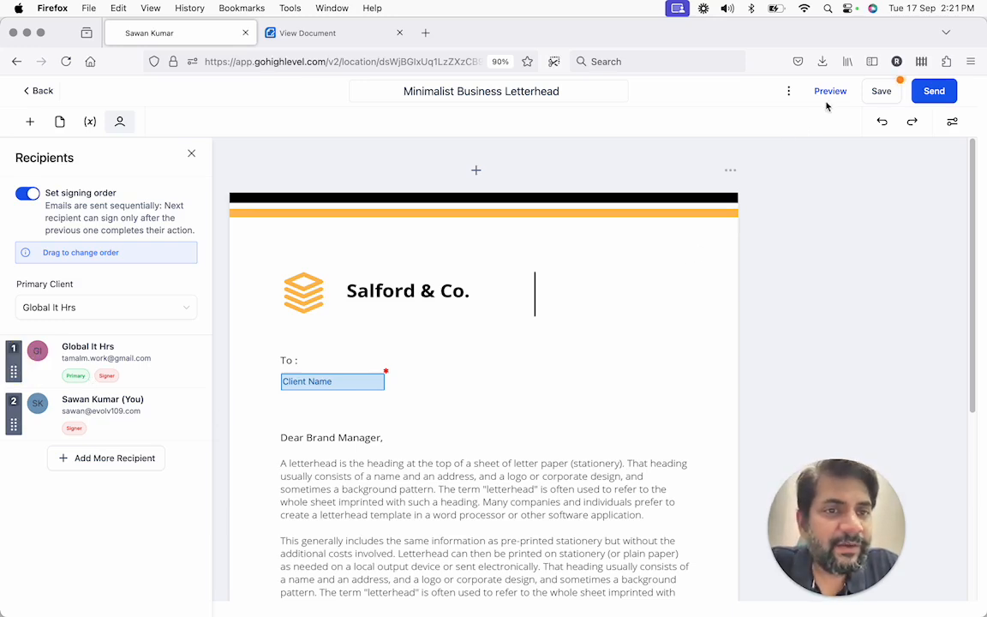
- Share the document via link by generating individual links for the recipients, and close the share dialog
{"action": "left_click", "coordinate": [942, 95]}
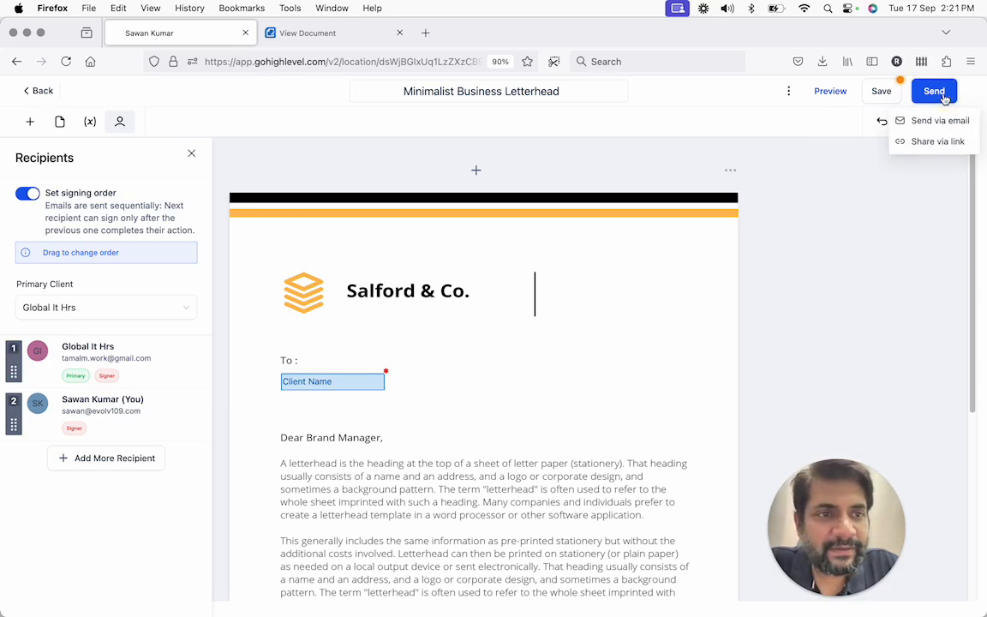
{"action": "left_click", "coordinate": [929, 142]}
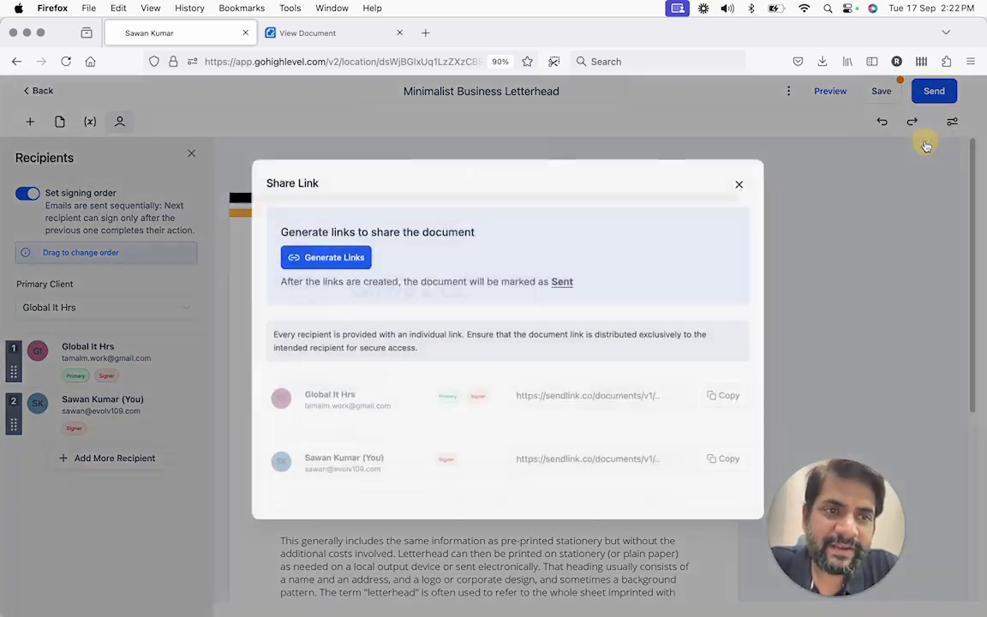
{"action": "left_click", "coordinate": [382, 267]}
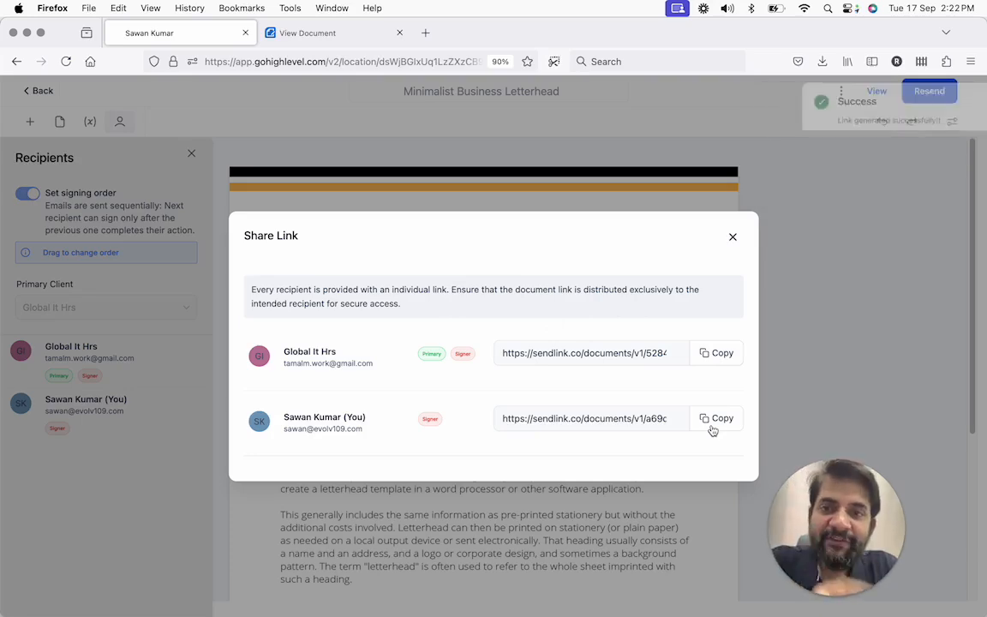
{"action": "left_click", "coordinate": [732, 239]}
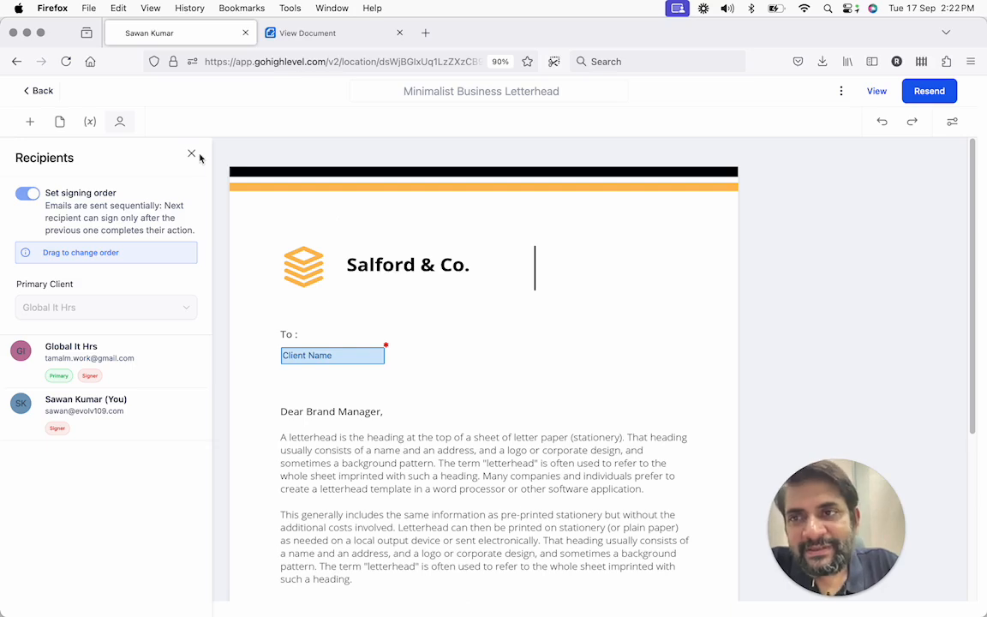
- Leave the document and create a new blank template from the Documents & Contracts templates list
{"action": "left_click", "coordinate": [44, 94]}
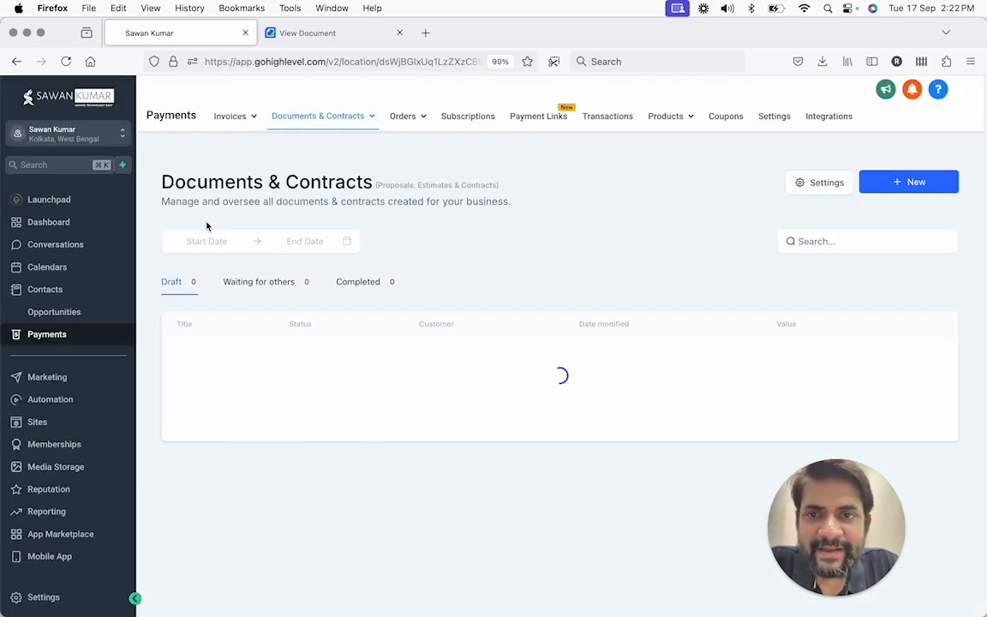
{"action": "mouse_move", "coordinate": [318, 125]}
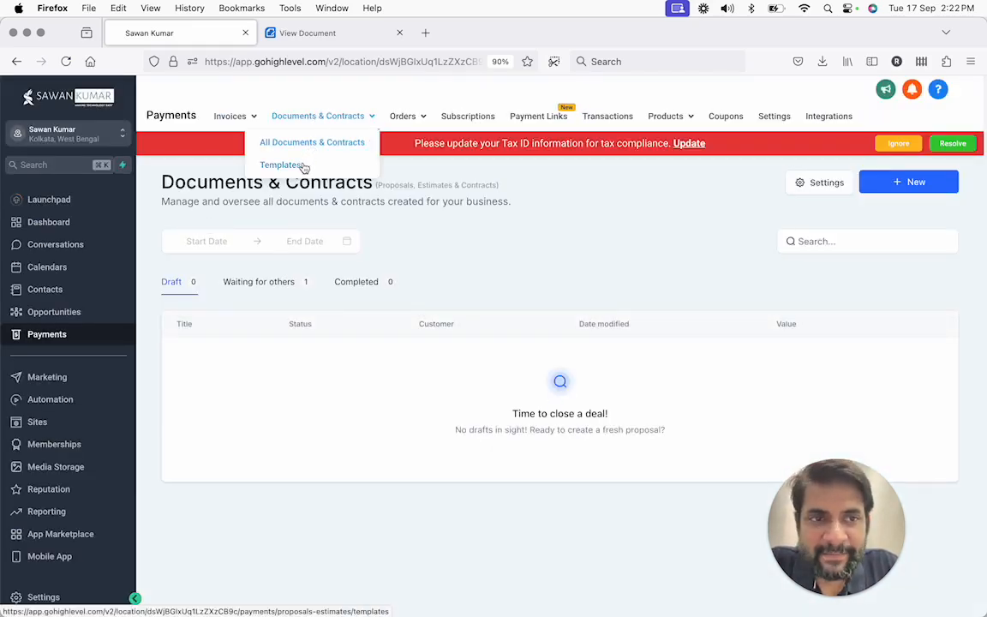
{"action": "left_click", "coordinate": [304, 167]}
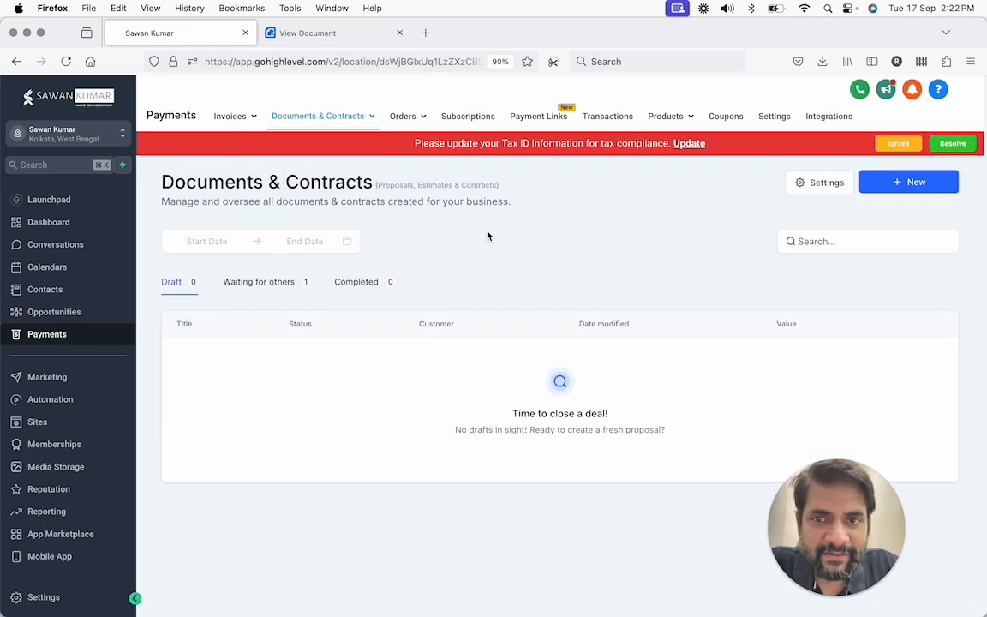
{"action": "left_click", "coordinate": [900, 181]}
{"action": "left_click", "coordinate": [867, 232]}
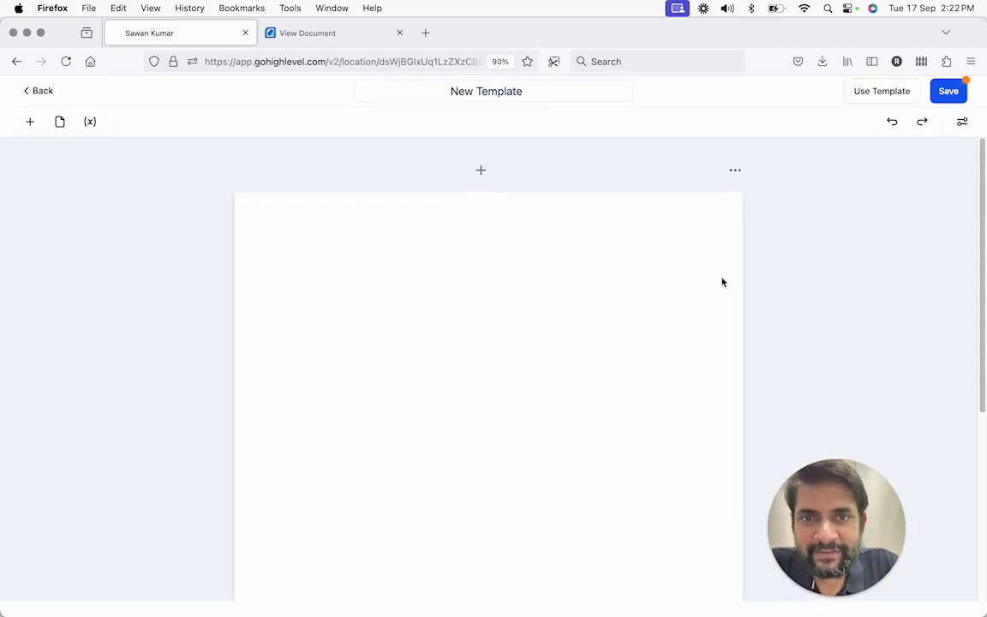
- Look over the blank template's page and its page overview, and return to the templates list
{"action": "scroll", "coordinate": [575, 360], "scroll_direction": "down", "scroll_amount": 5}
{"action": "scroll", "coordinate": [575, 368], "scroll_direction": "up", "scroll_amount": 5}
{"action": "left_click", "coordinate": [451, 336]}
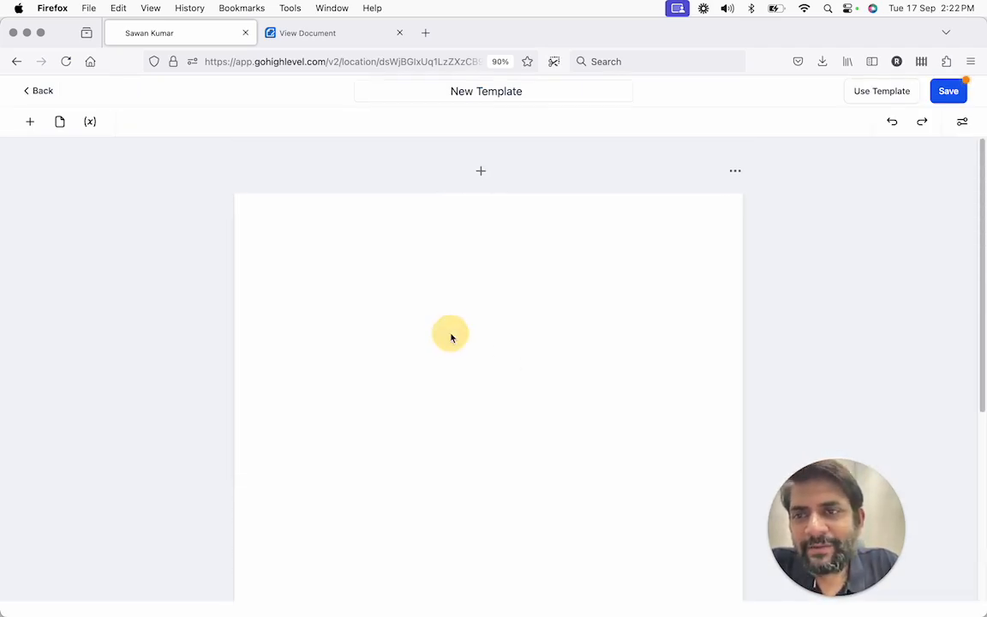
{"action": "left_click", "coordinate": [59, 123]}
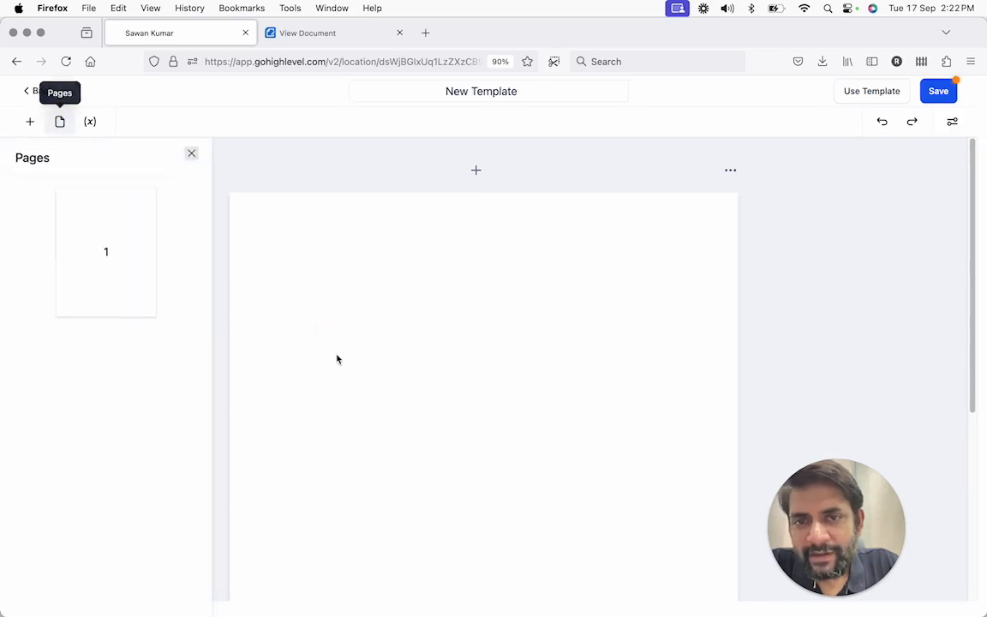
{"action": "scroll", "coordinate": [336, 357], "scroll_direction": "down", "scroll_amount": 5}
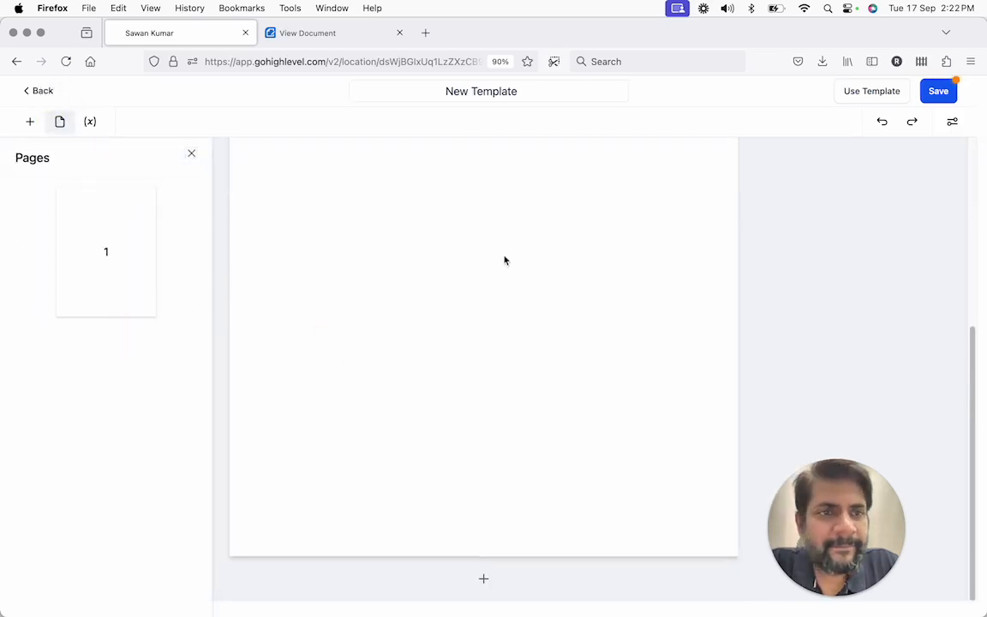
{"action": "scroll", "coordinate": [696, 294], "scroll_direction": "up", "scroll_amount": 5}
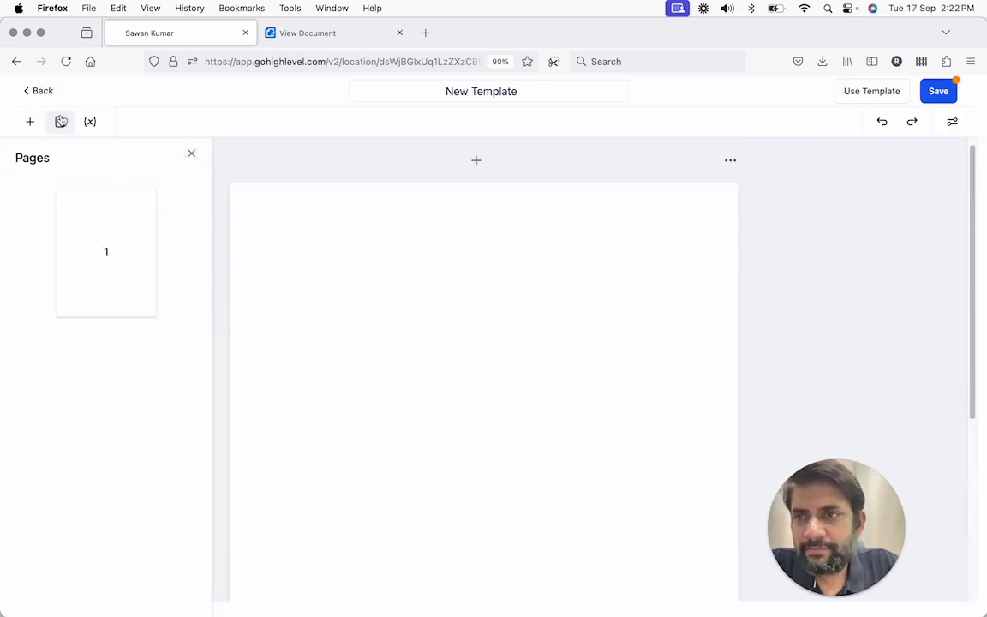
{"action": "left_click", "coordinate": [36, 92]}
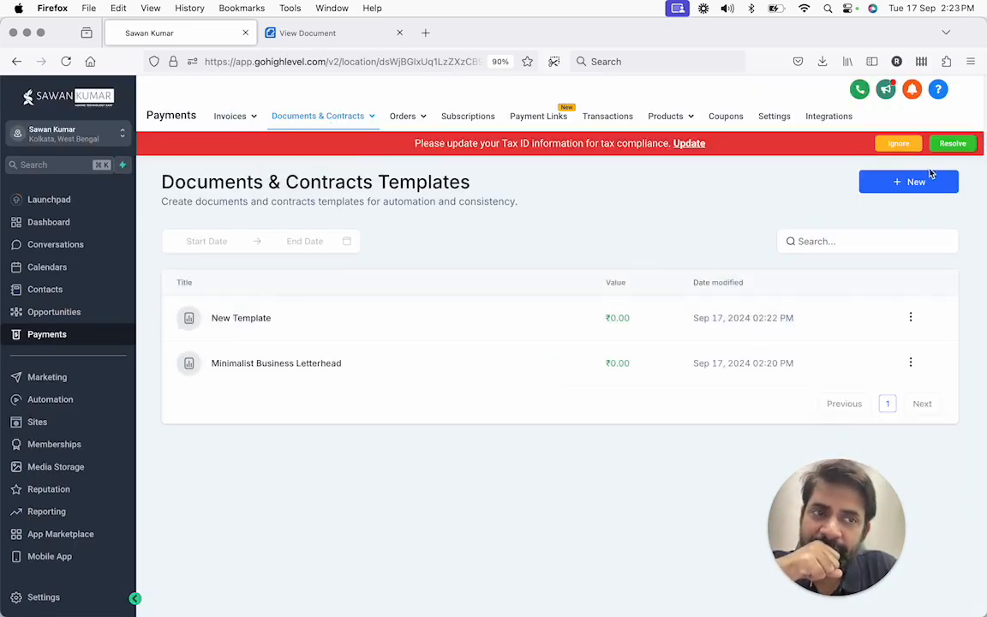
- Review the options for creating a new template, including uploading a PDF, and dismiss them
{"action": "left_click", "coordinate": [899, 186]}
{"action": "left_click", "coordinate": [895, 144]}
{"action": "left_click", "coordinate": [891, 190]}
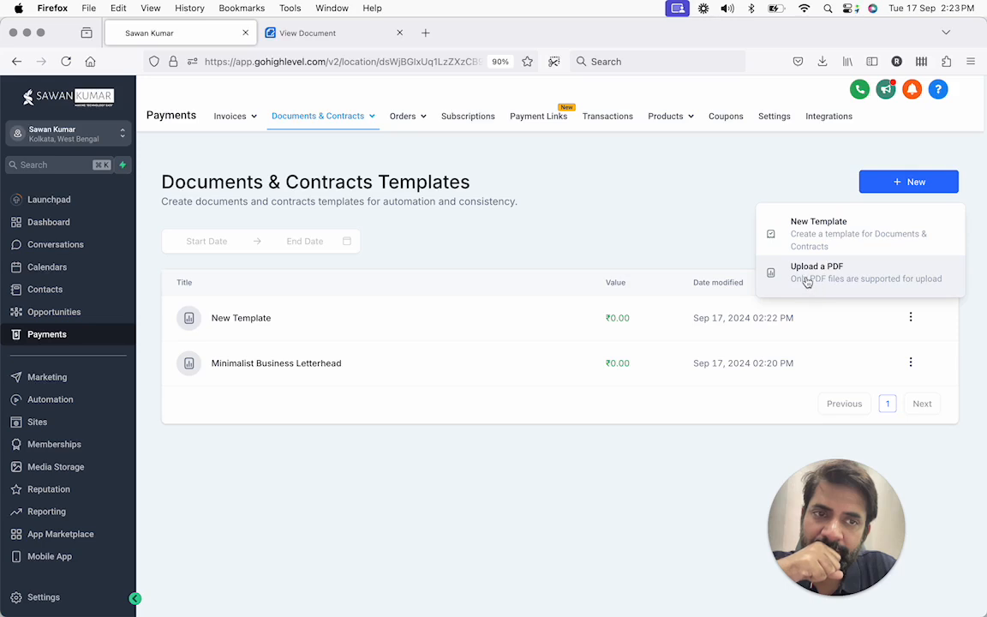
{"action": "left_click", "coordinate": [694, 248]}
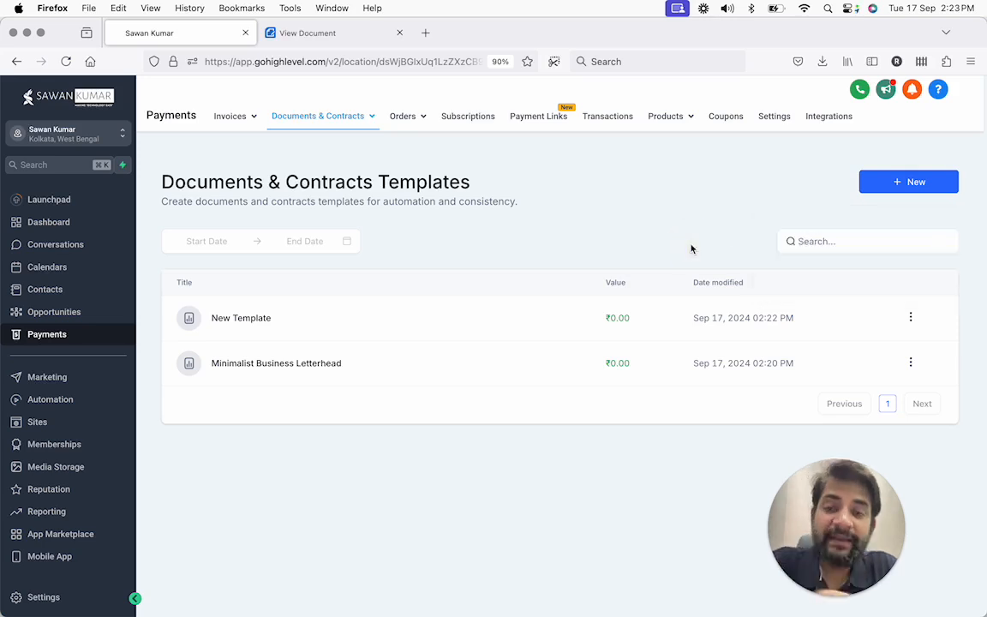